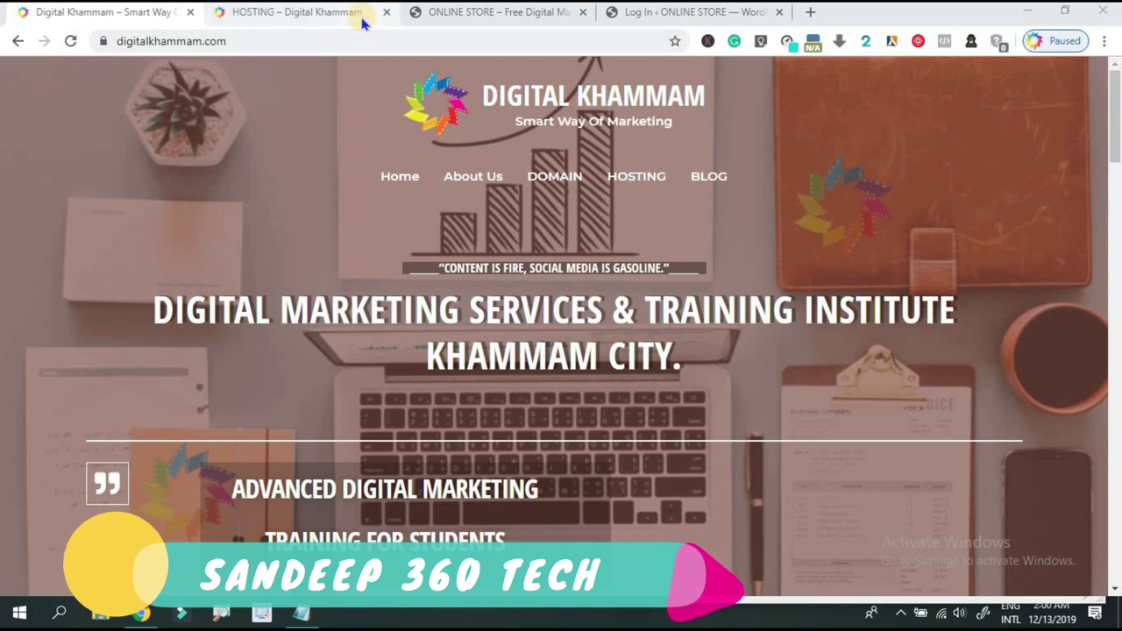
Look through the Digital Khammam hosting page, including the Hostinger and SiteGround offers and the support note below them
left_click(362, 24)
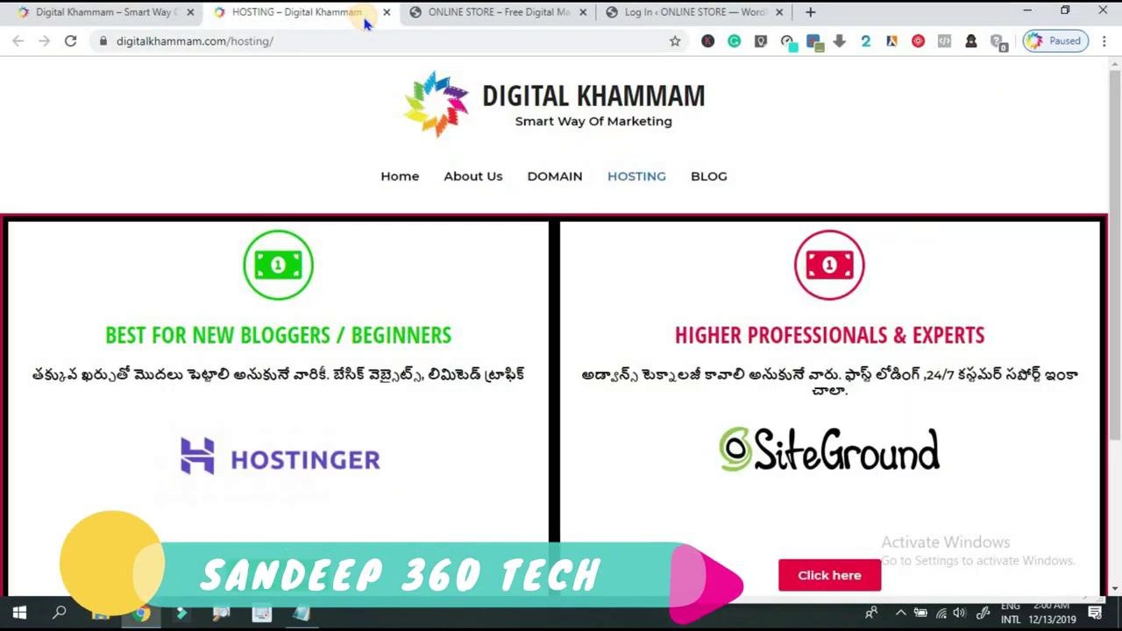
left_click_drag(1117, 115, 1116, 307)
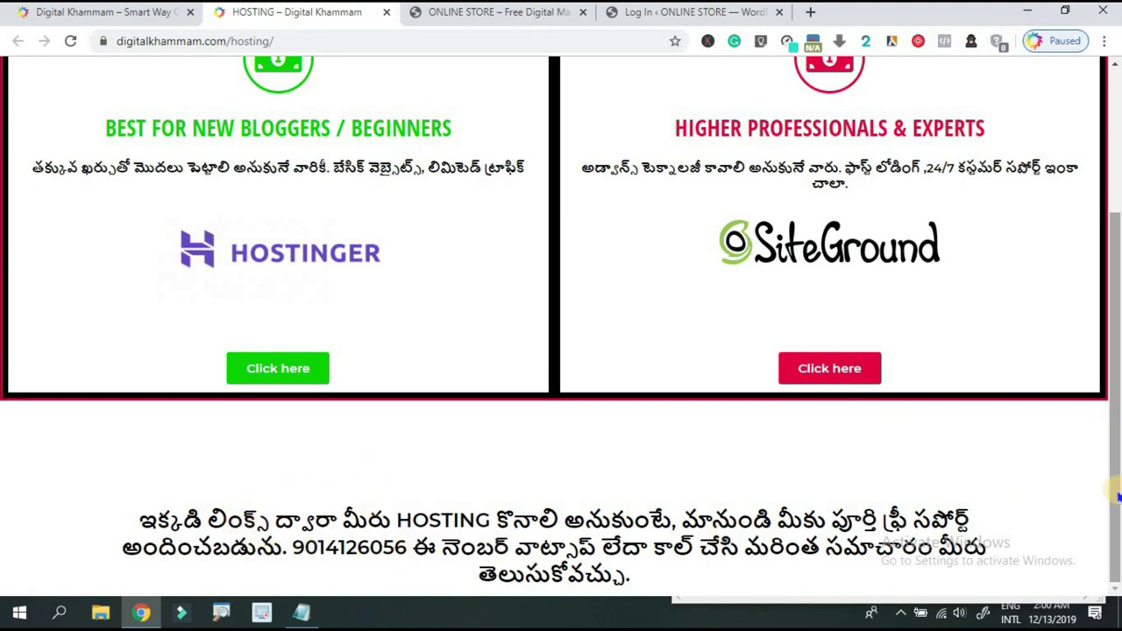
scroll(1116, 495, "up", 3)
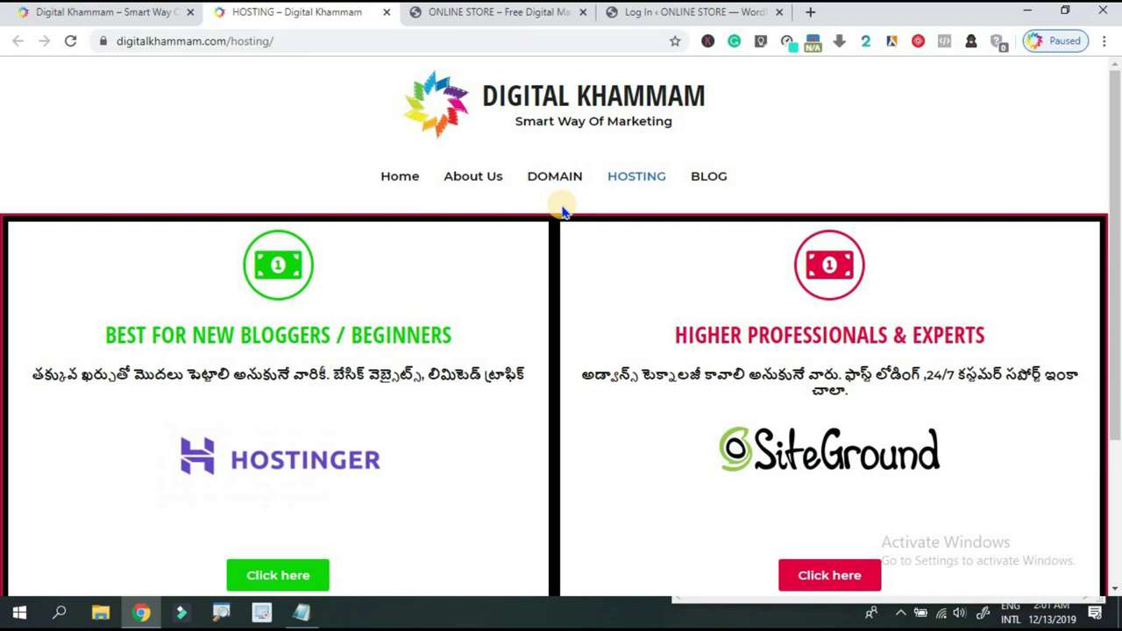
Reload the ONLINE STORE home page and log in to the site's WordPress admin with the prefilled credentials
left_click(511, 18)
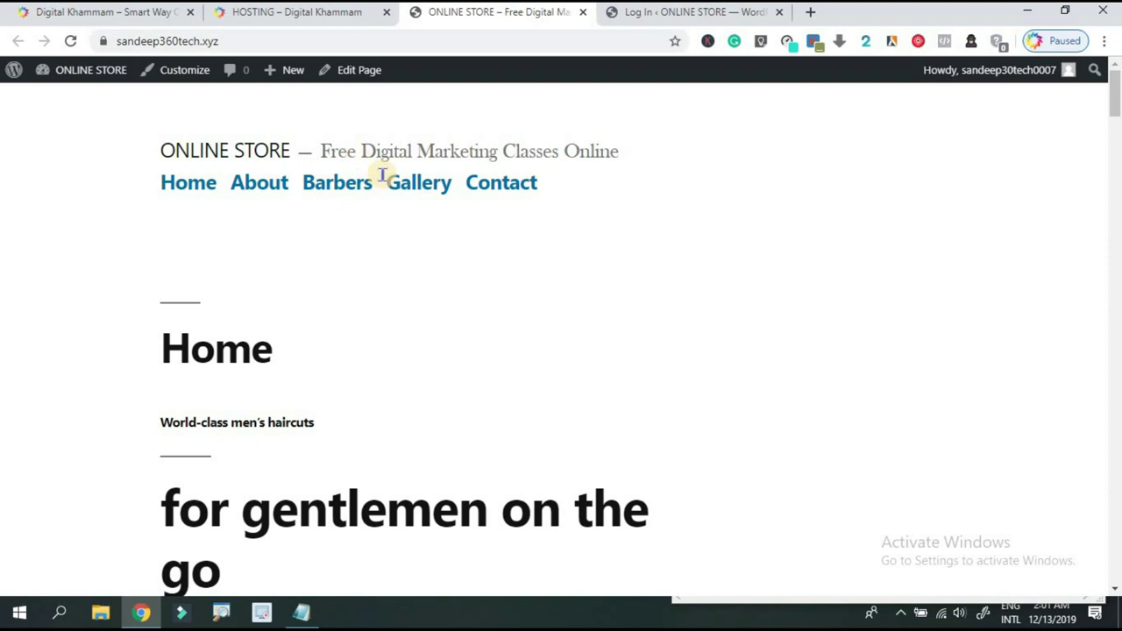
left_click(75, 40)
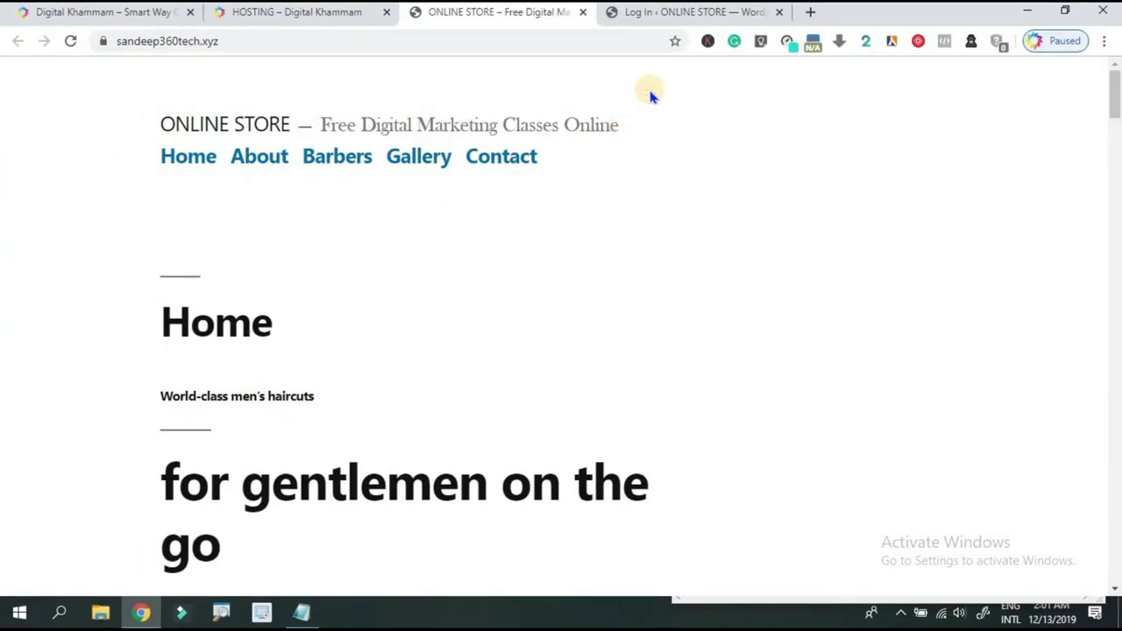
left_click(664, 14)
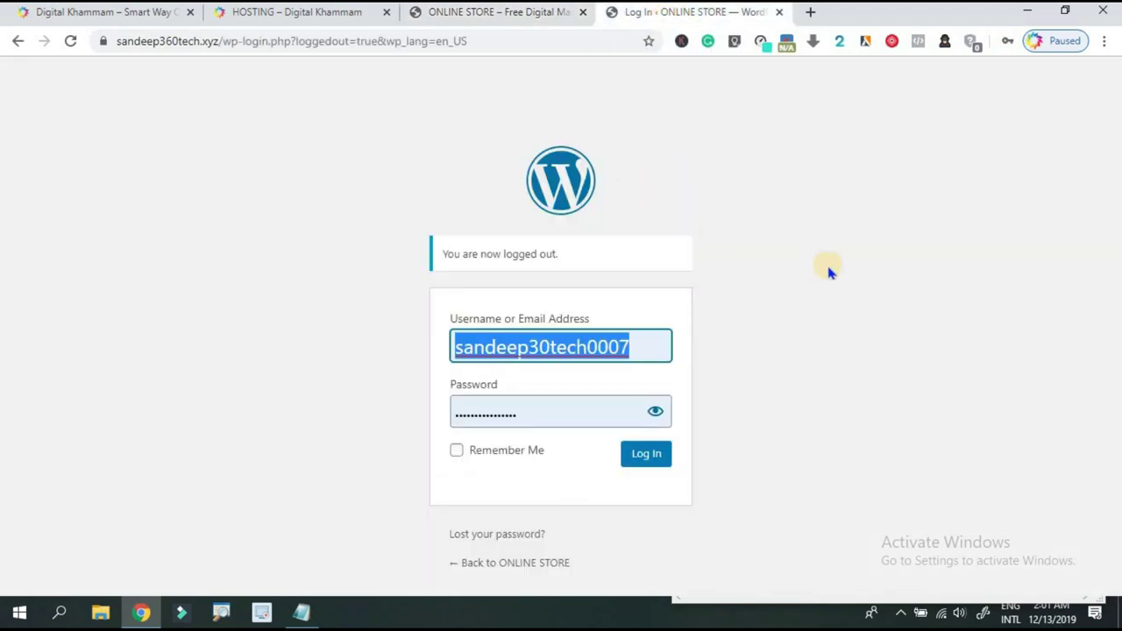
left_click(874, 290)
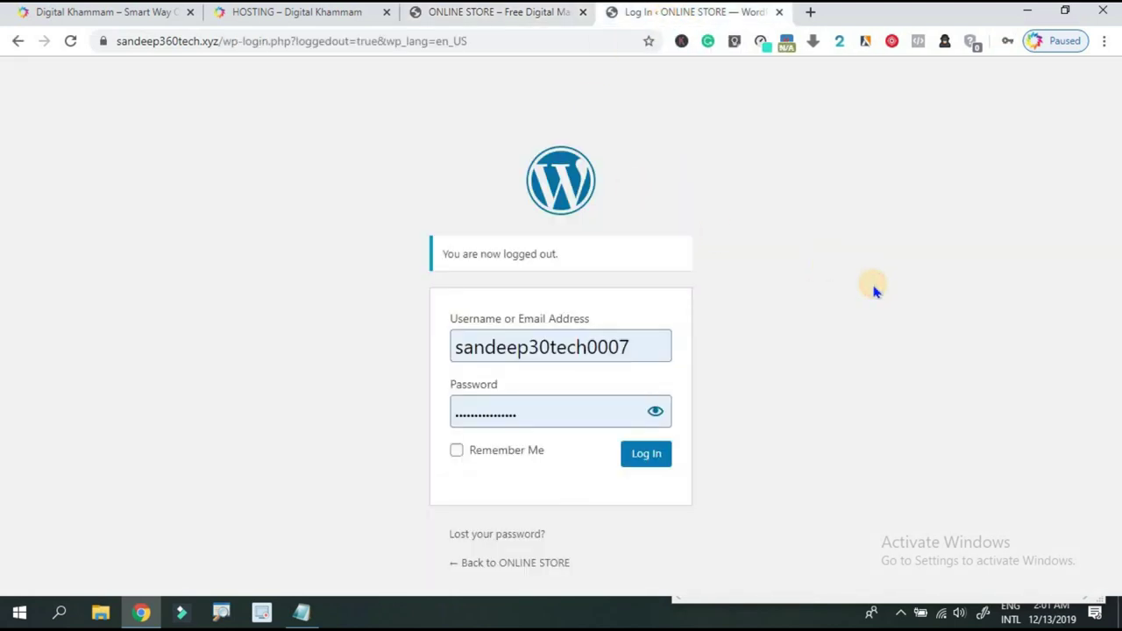
left_click(660, 457)
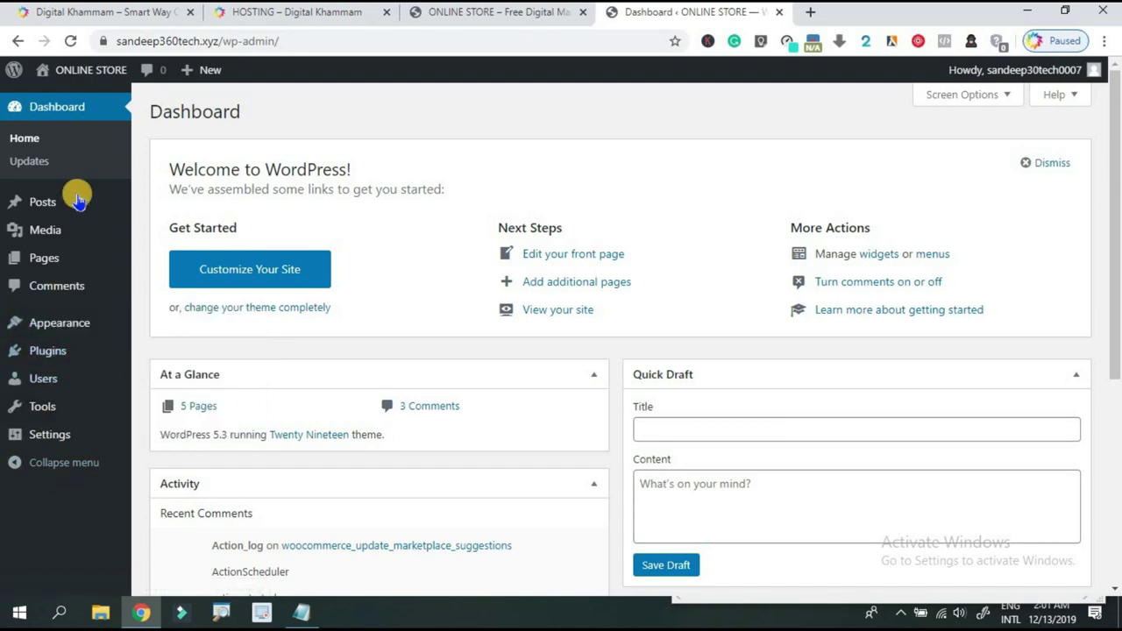
Save the site's permalink settings with the Post name URL structure
mouse_move(46, 321)
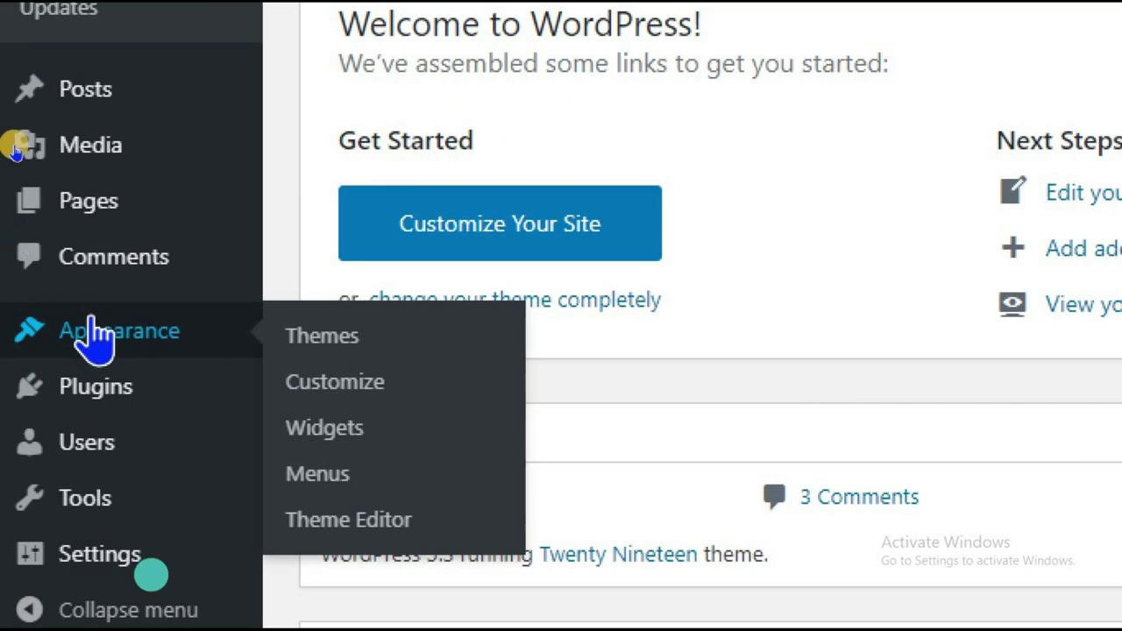
scroll(31, 419, "down", 1)
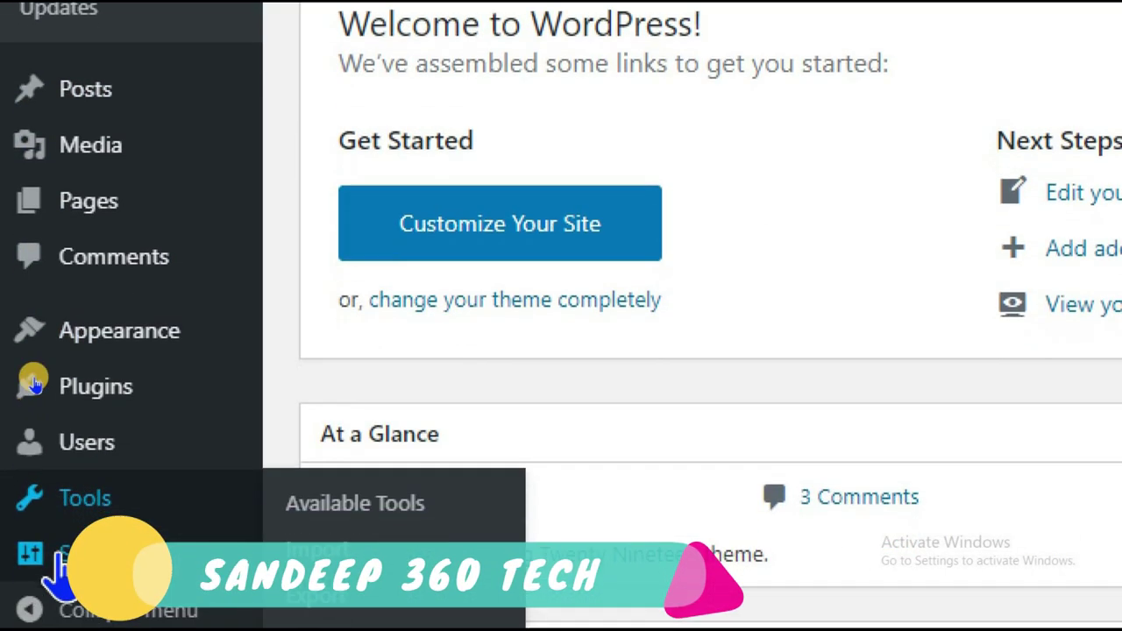
mouse_move(54, 331)
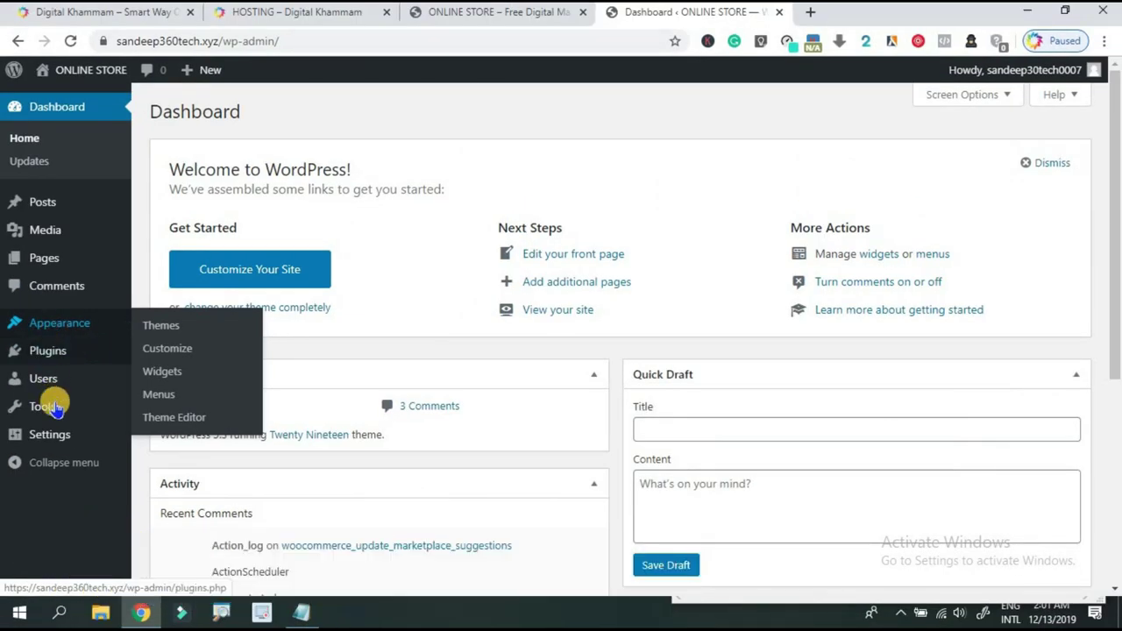
mouse_move(68, 435)
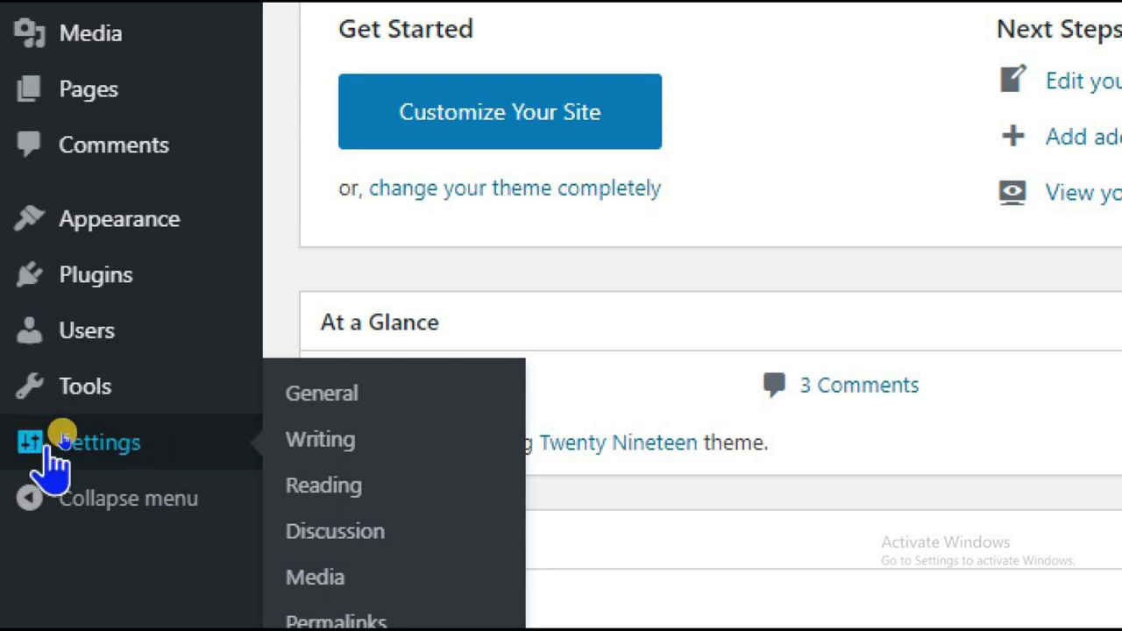
scroll(342, 568, "down", 1)
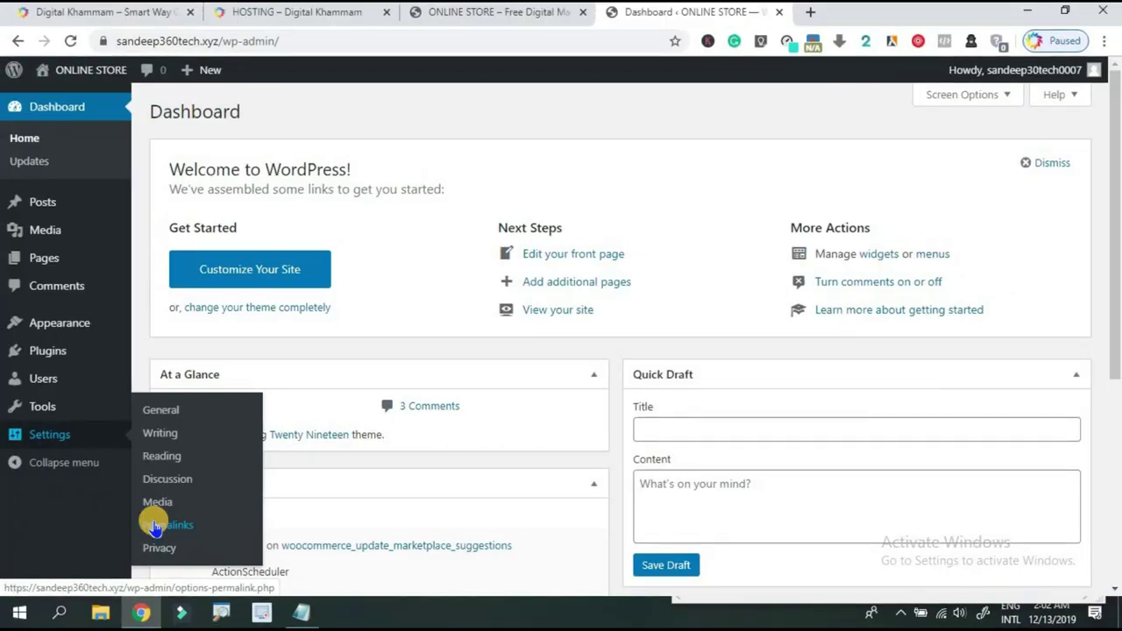
left_click(155, 526)
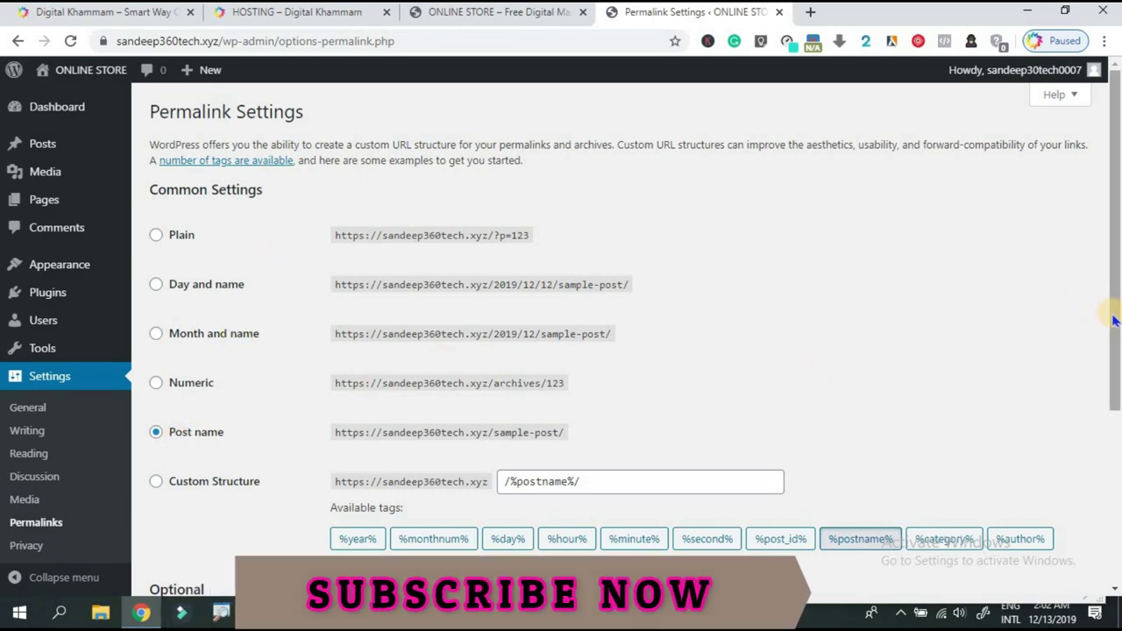
scroll(1109, 366, "down", 3)
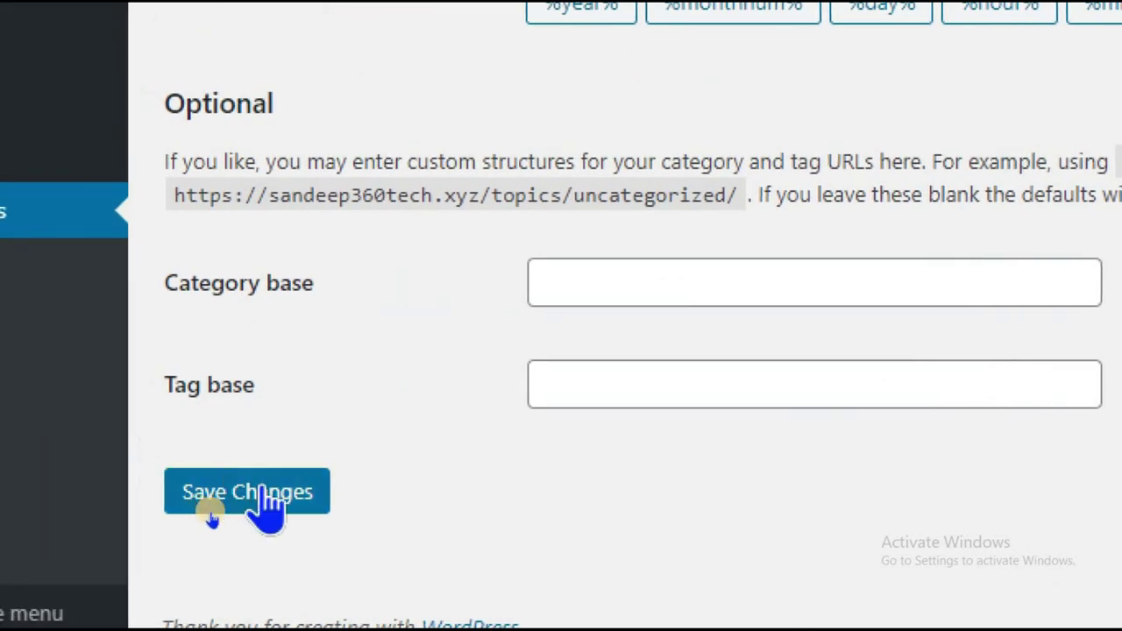
left_click(212, 517)
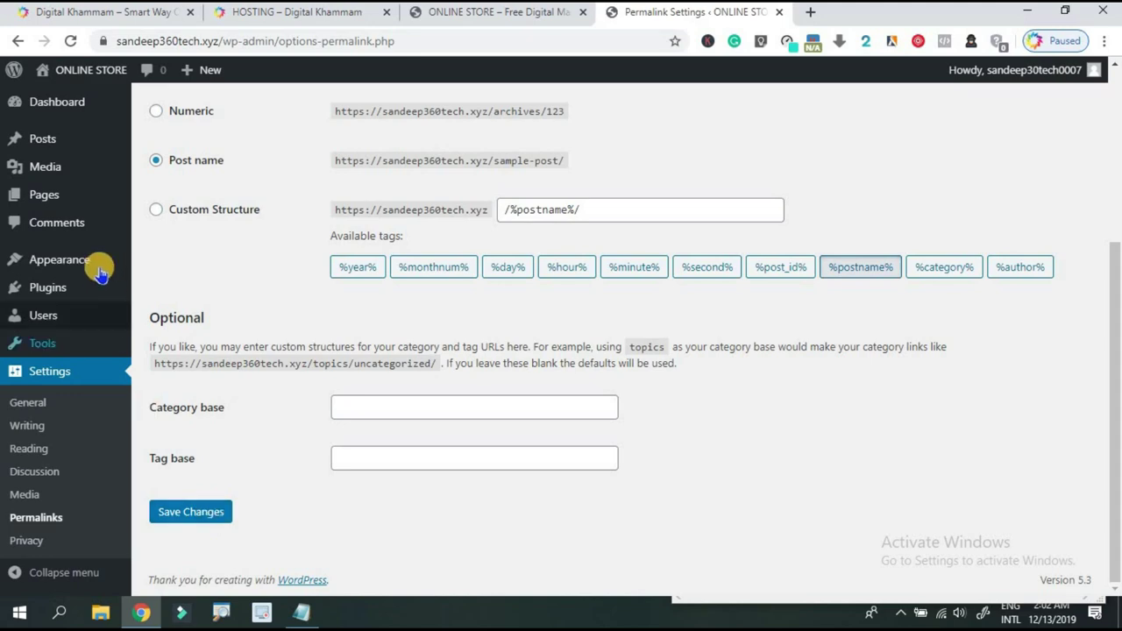
Search the directory of new WordPress themes for "astra"
mouse_move(90, 262)
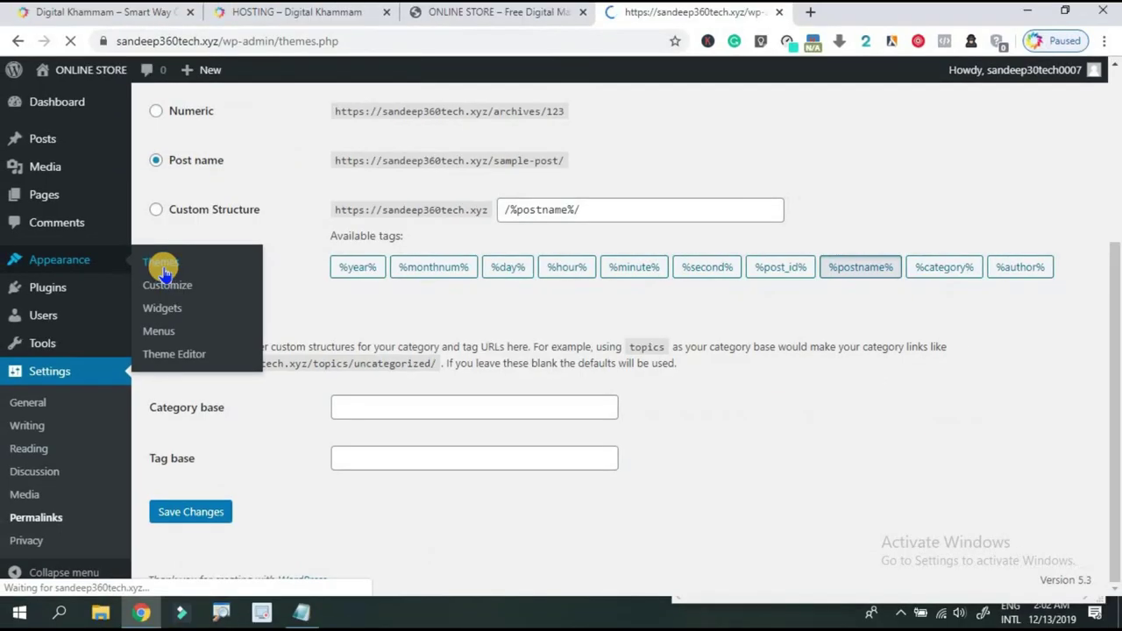
left_click(326, 270)
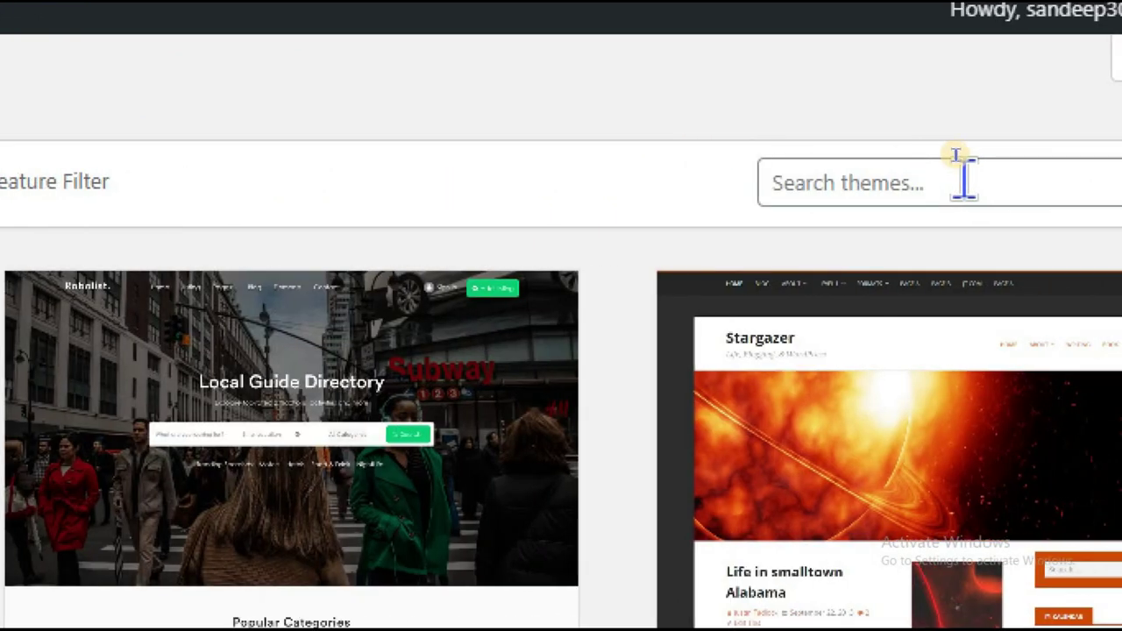
left_click(965, 183)
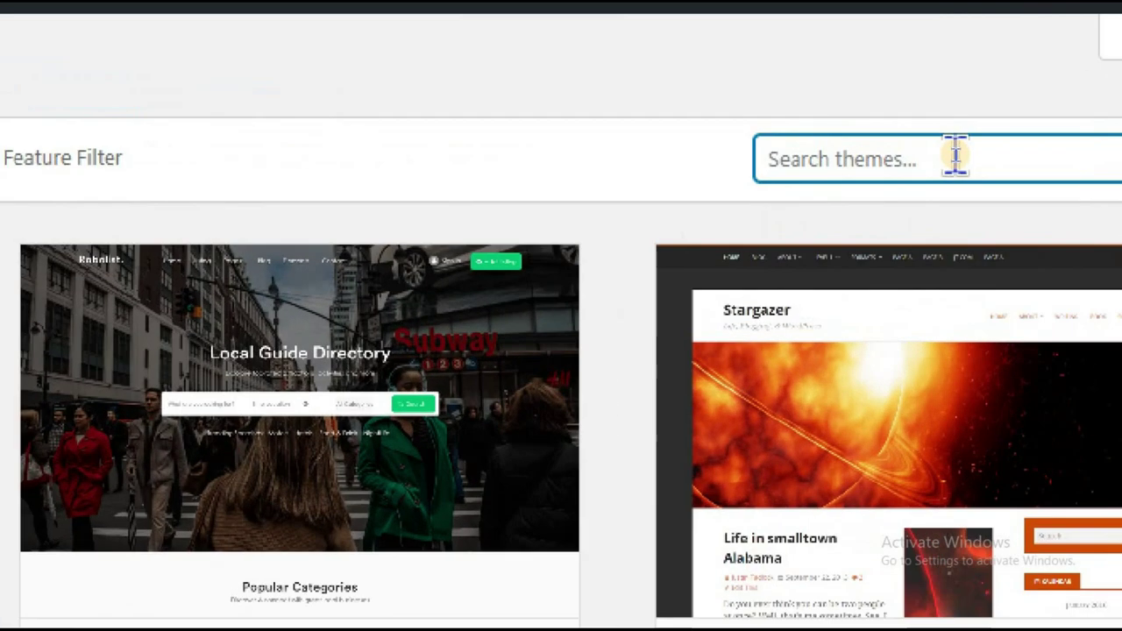
type("astra")
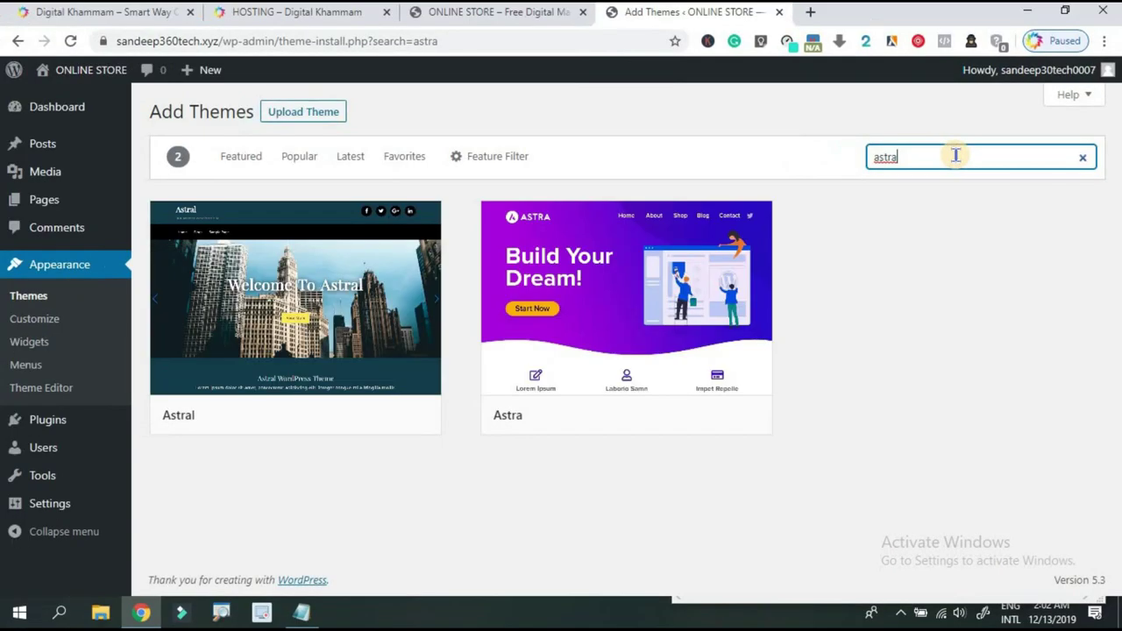
Install and activate the Astra theme from the search results
mouse_move(670, 249)
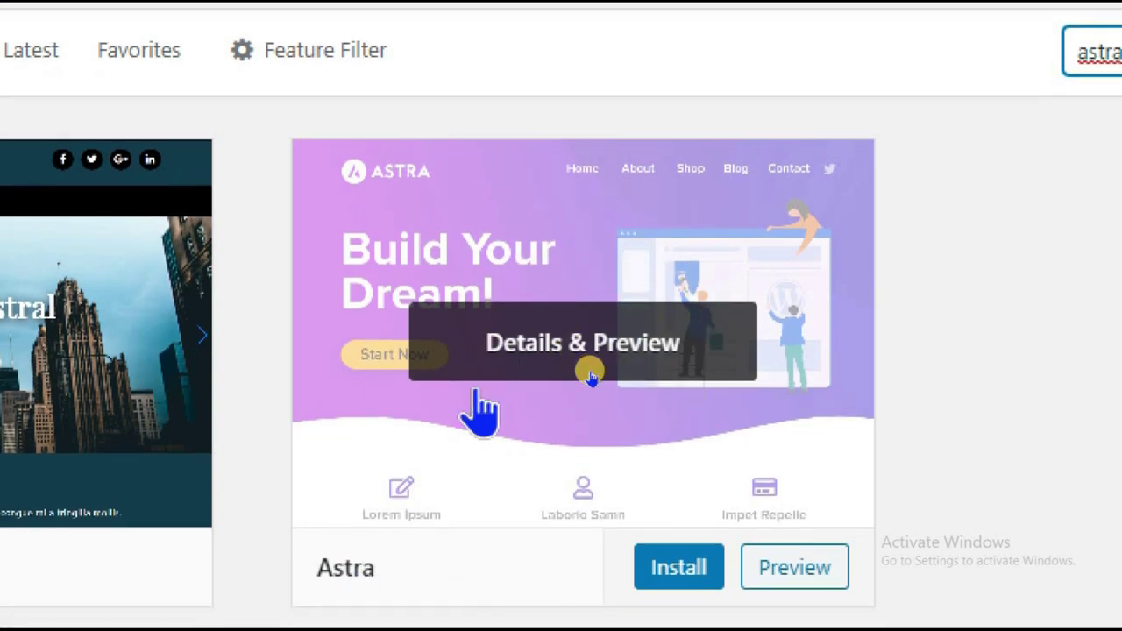
left_click(712, 552)
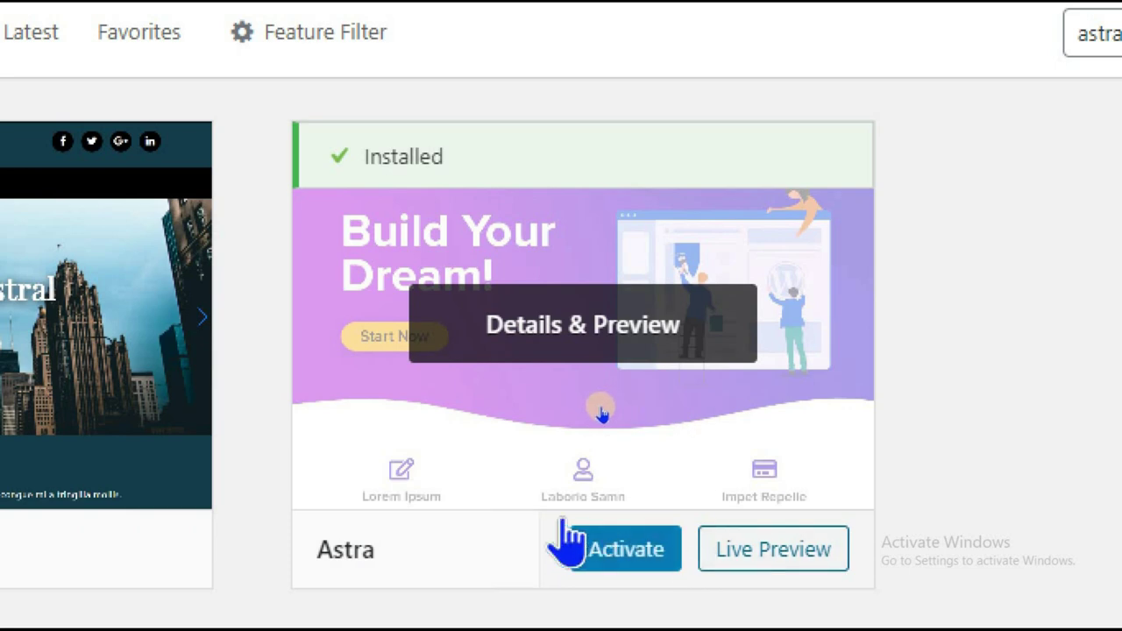
left_click(593, 551)
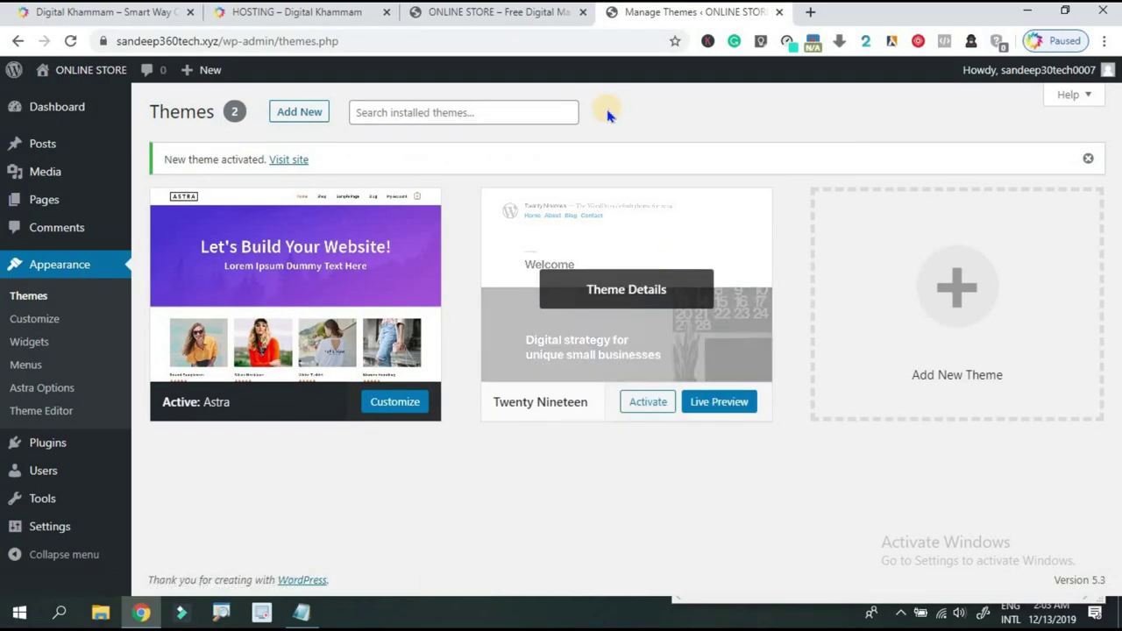
Reload the ONLINE STORE home page and examine its appearance with the Astra theme
left_click(519, 14)
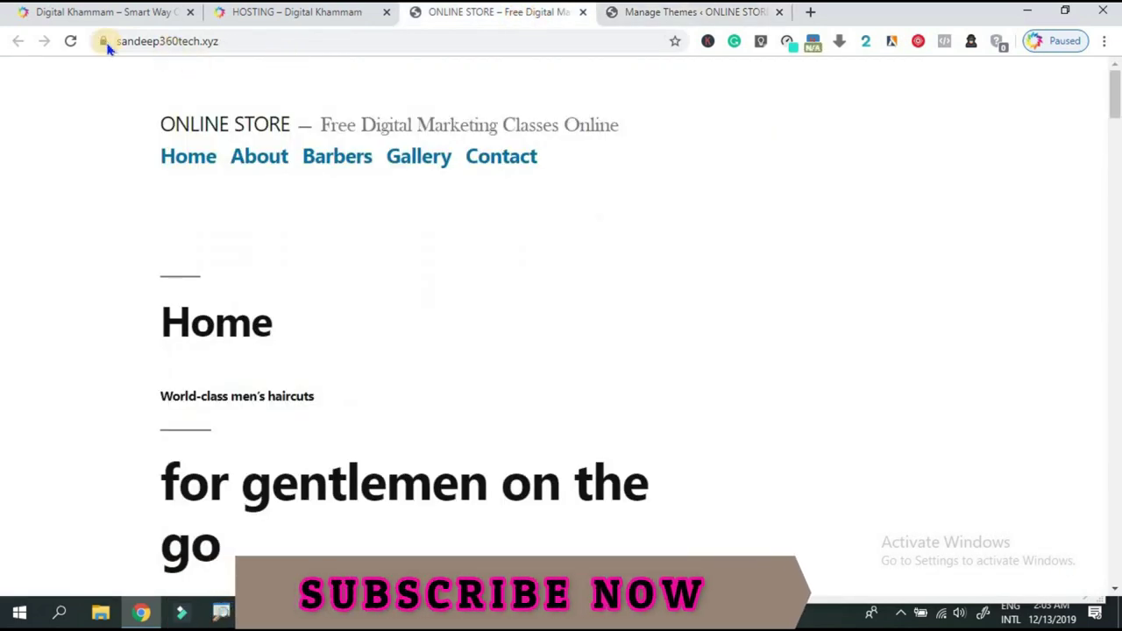
left_click(71, 41)
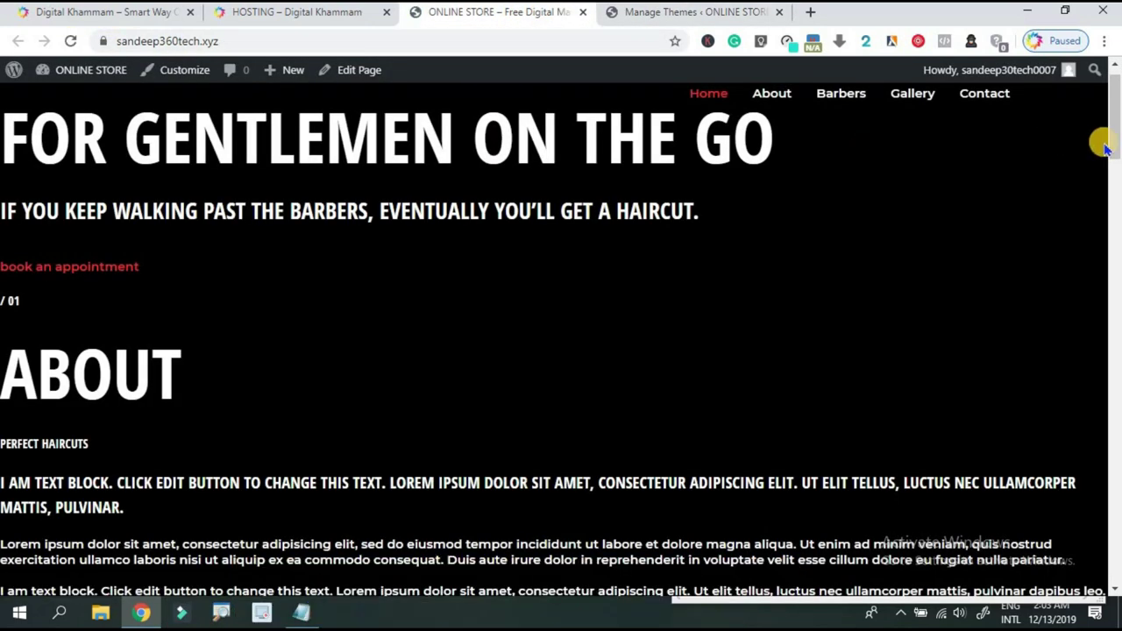
left_click_drag(1118, 133, 1116, 75)
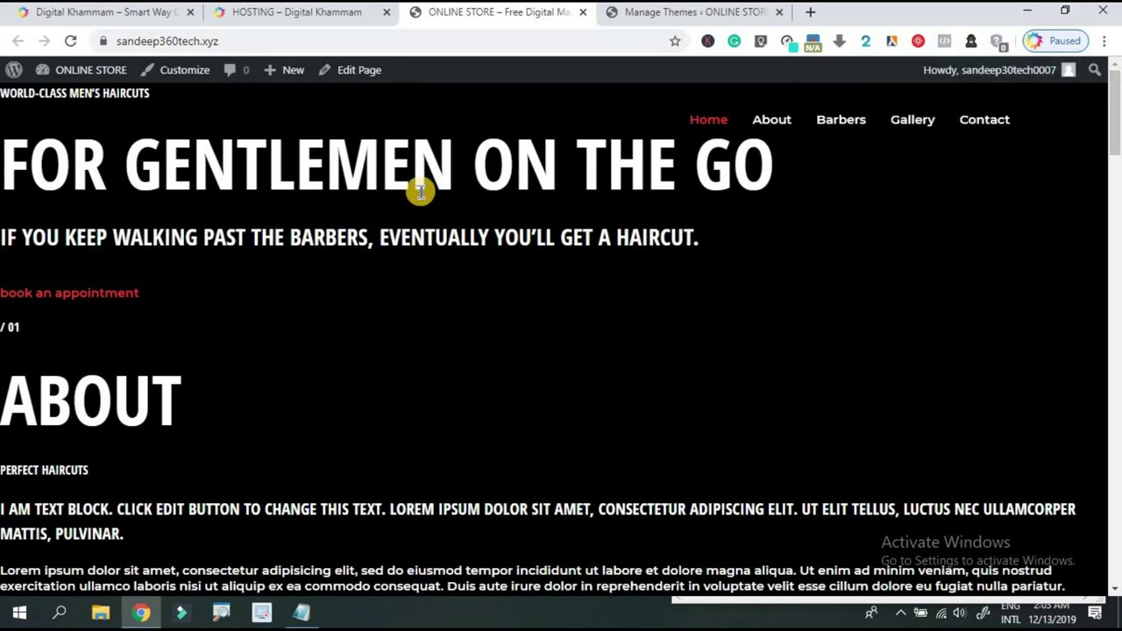
Return to the WordPress admin and open the page for adding new plugins
left_click(652, 14)
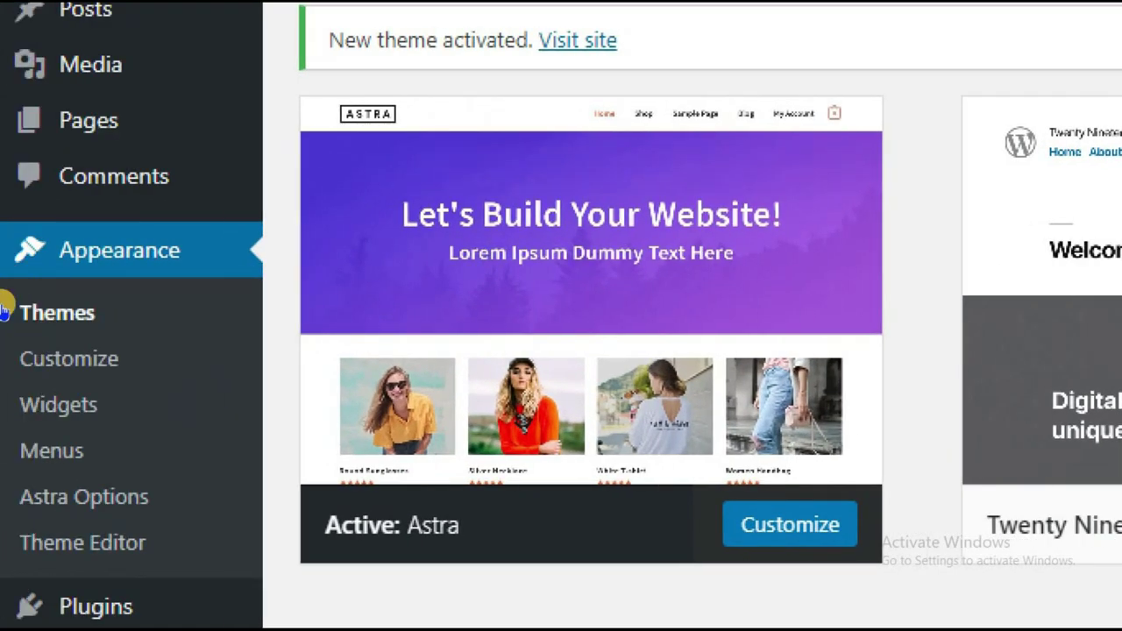
scroll(45, 574, "down", 1)
mouse_move(45, 571)
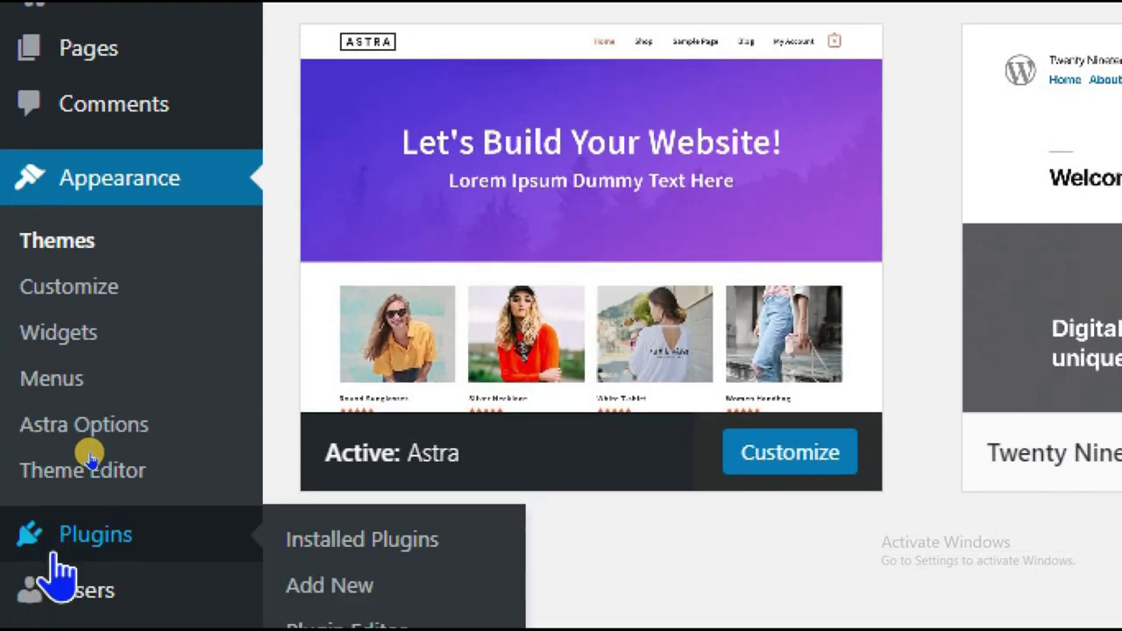
scroll(171, 464, "down", 1)
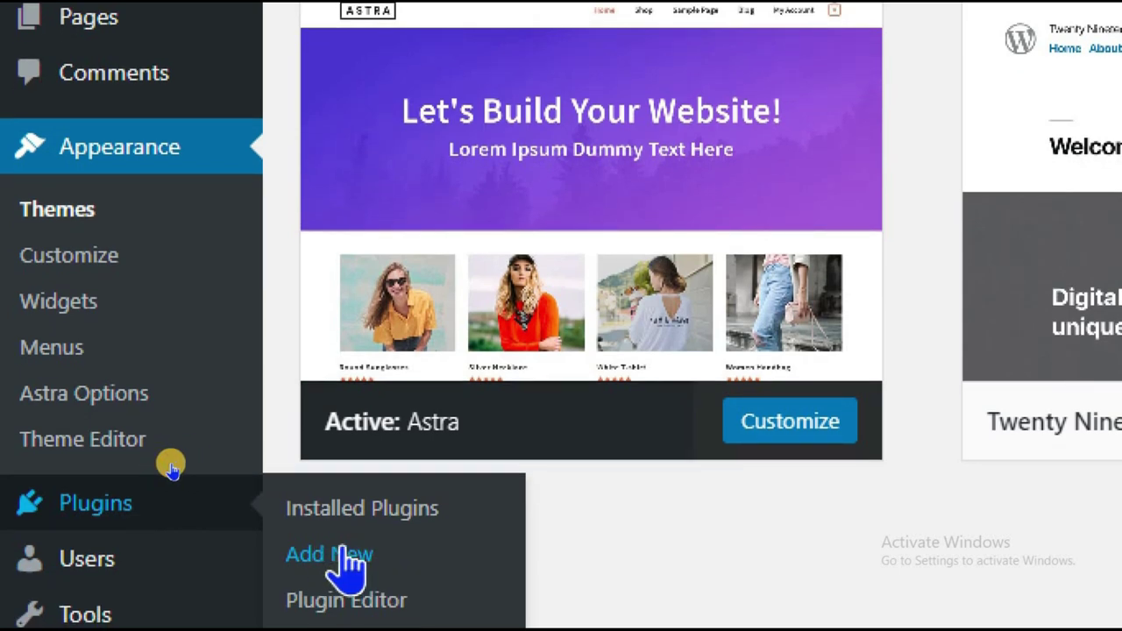
left_click(331, 555)
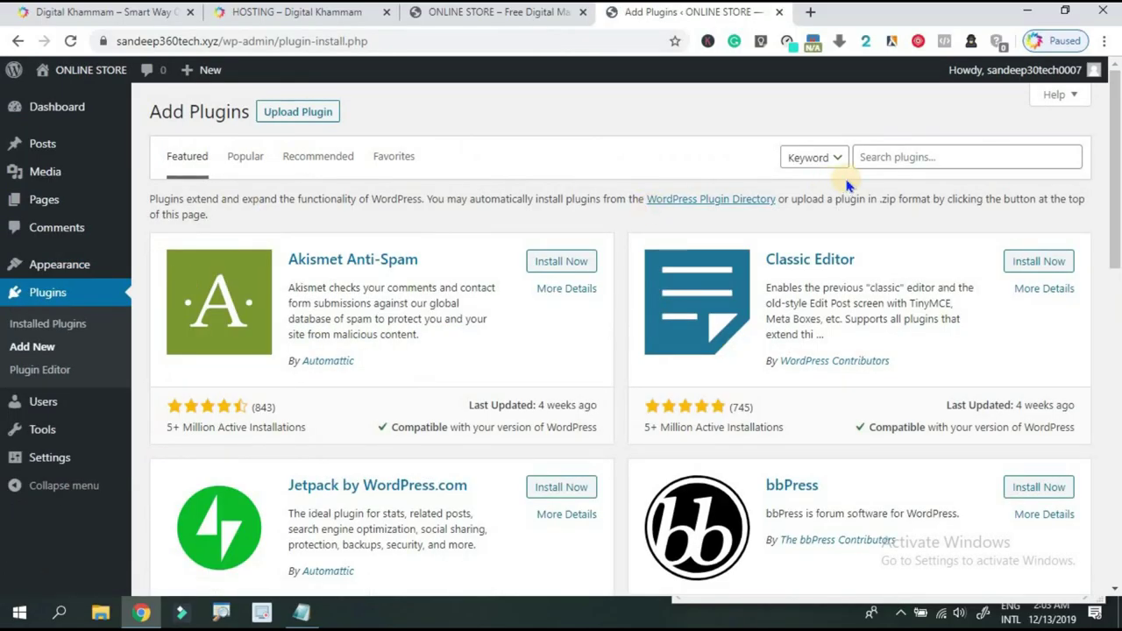
Search the plugin directory for "astra", and install and activate the Astra Starter Sites plugin
left_click(892, 161)
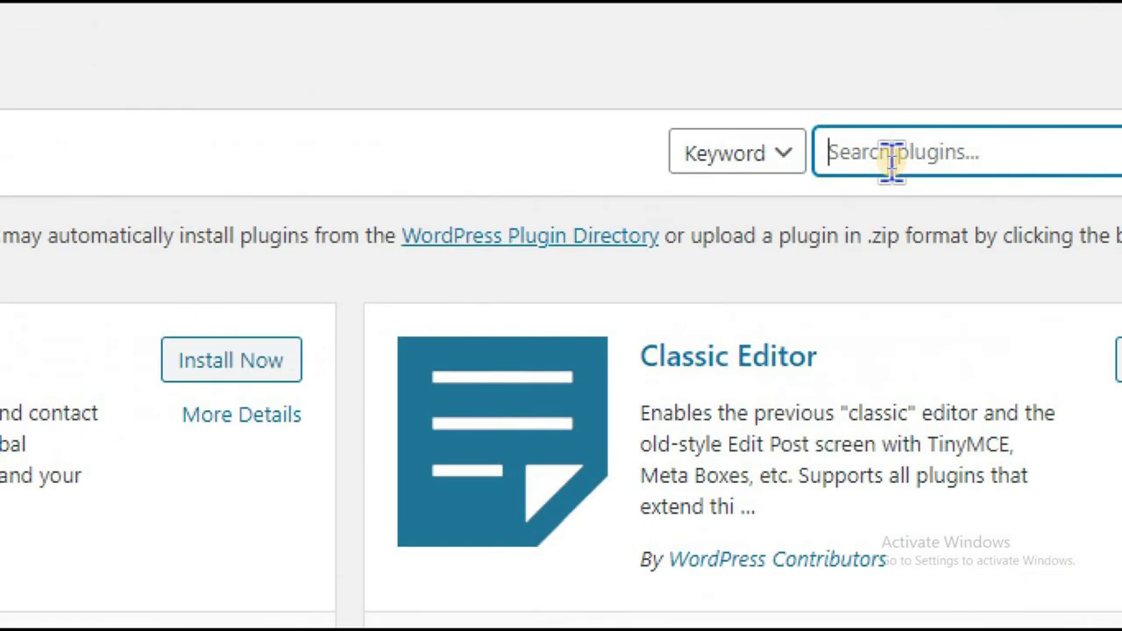
type("as")
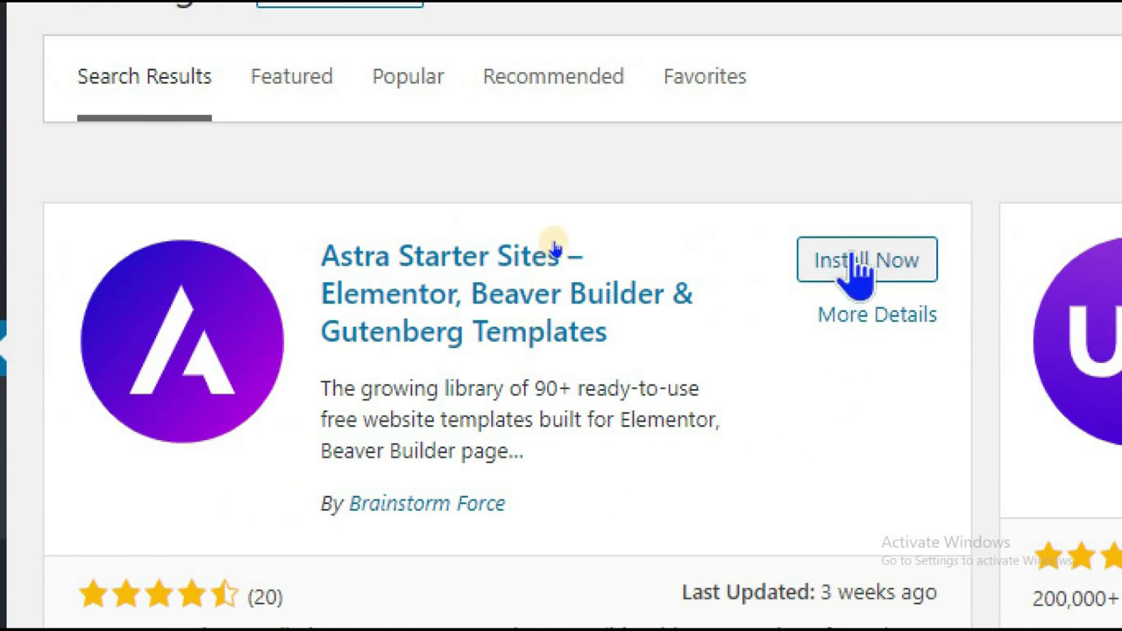
left_click(855, 263)
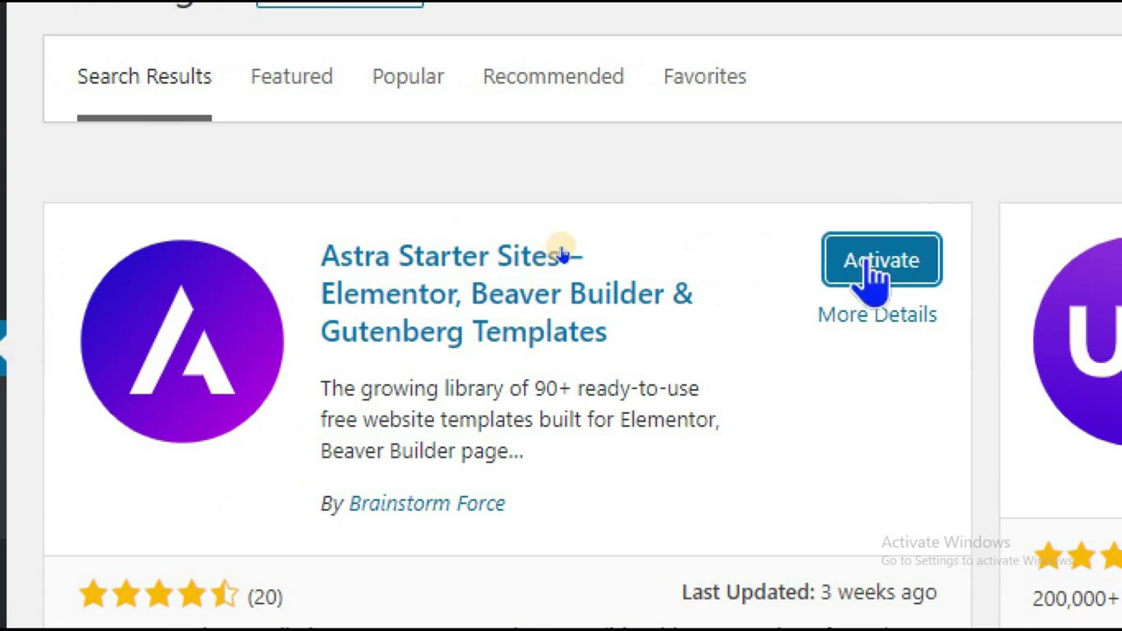
left_click(880, 261)
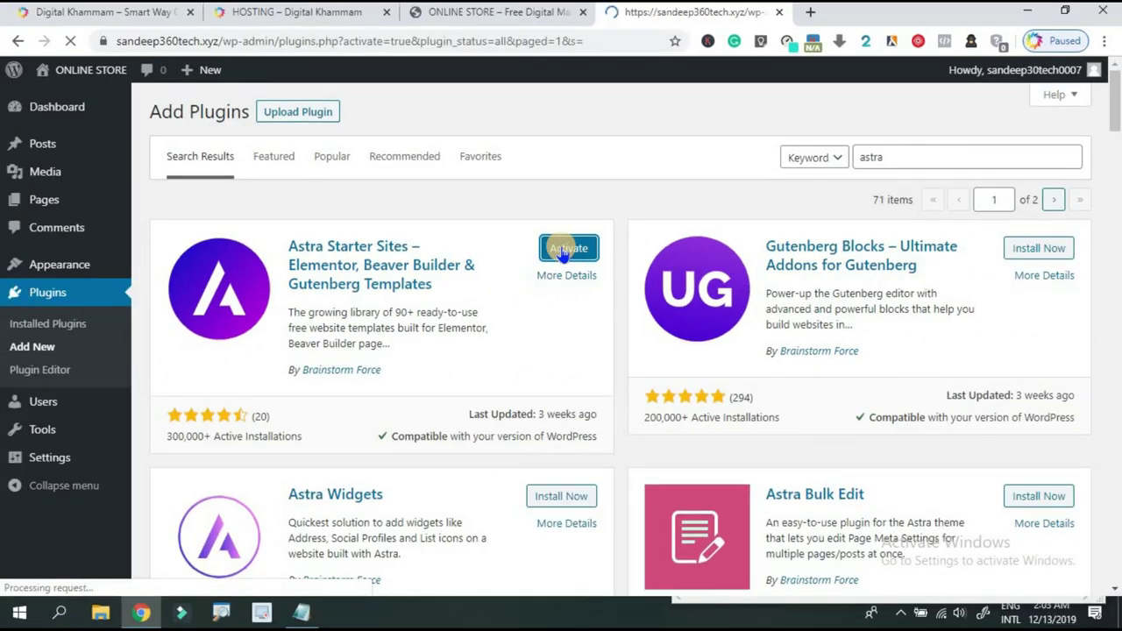
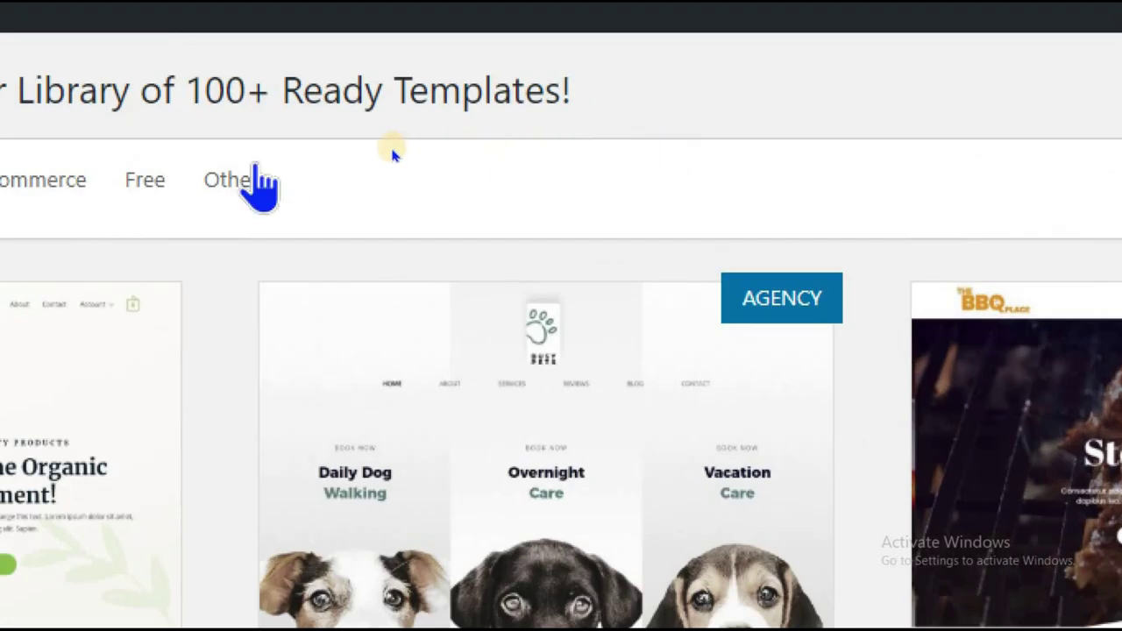
Filter the starter templates to the free ones and preview the Fashion Lifestyle Blog template
left_click(143, 183)
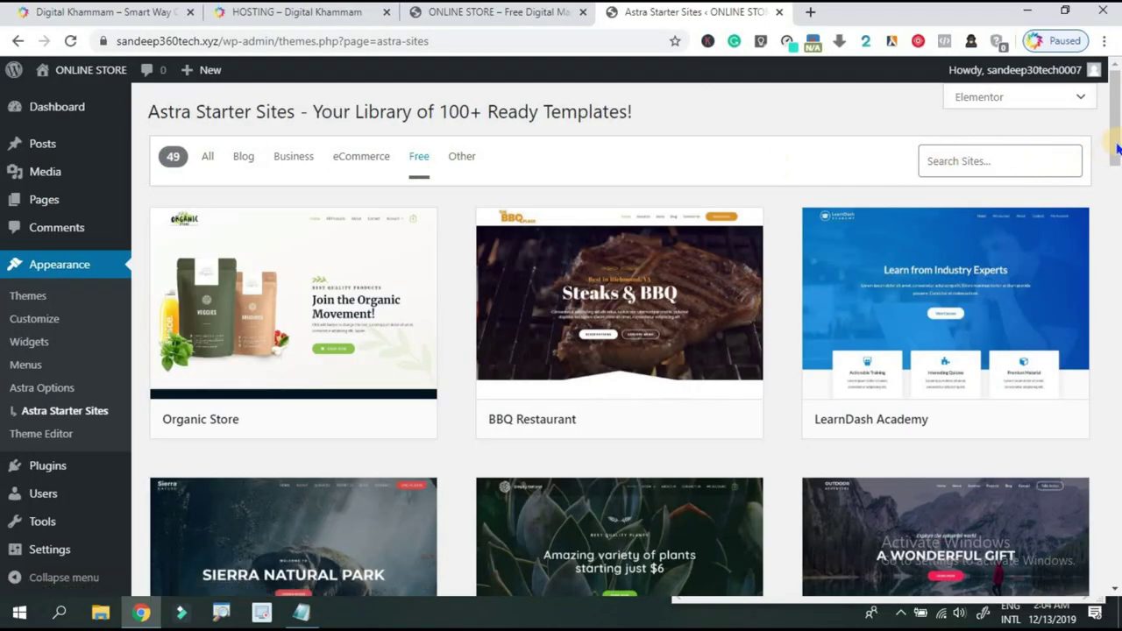
left_click_drag(1118, 143, 1106, 441)
mouse_move(352, 274)
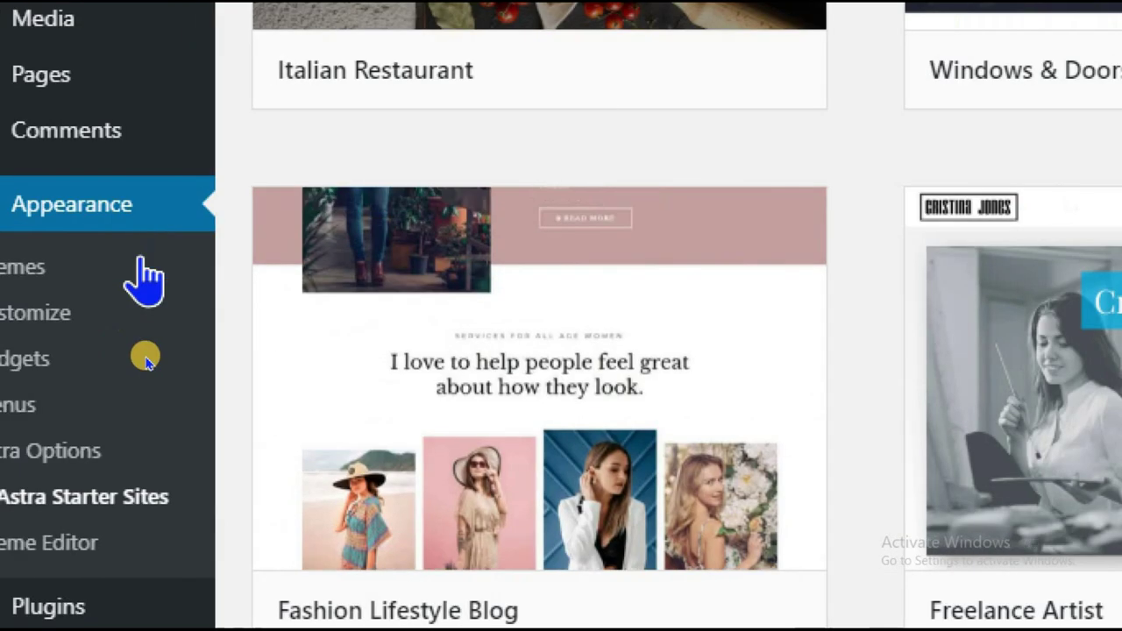
scroll(554, 443, "down", 1)
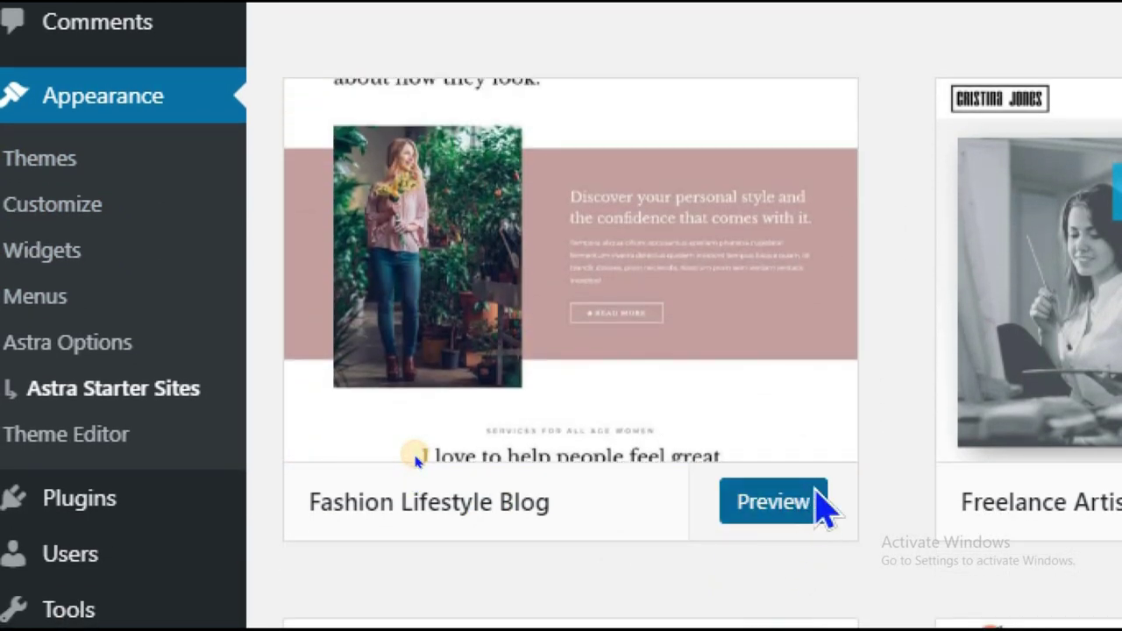
left_click(773, 502)
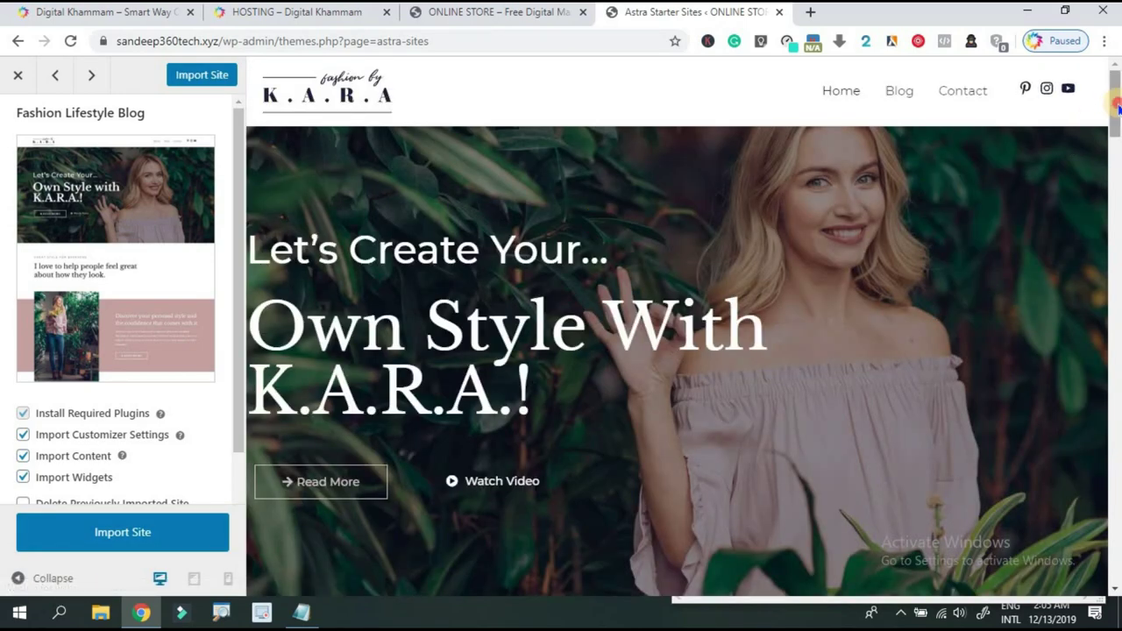
left_click_drag(1112, 129, 1116, 45)
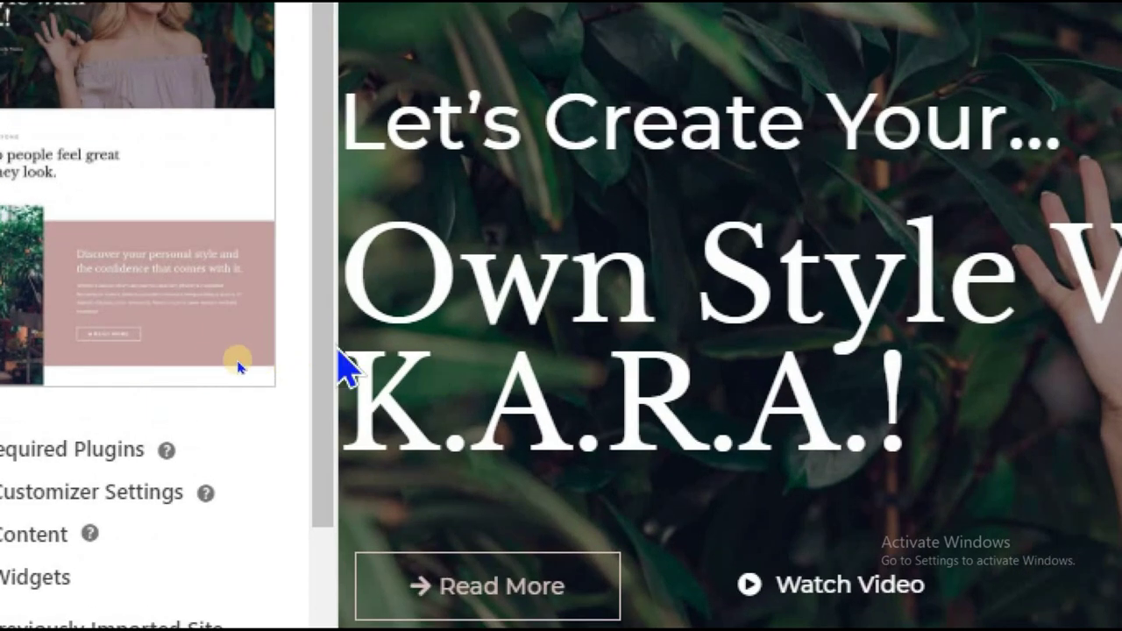
Enable Delete Previously Imported Site and import the Fashion Lifestyle Blog starter site
scroll(325, 363, "down", 3)
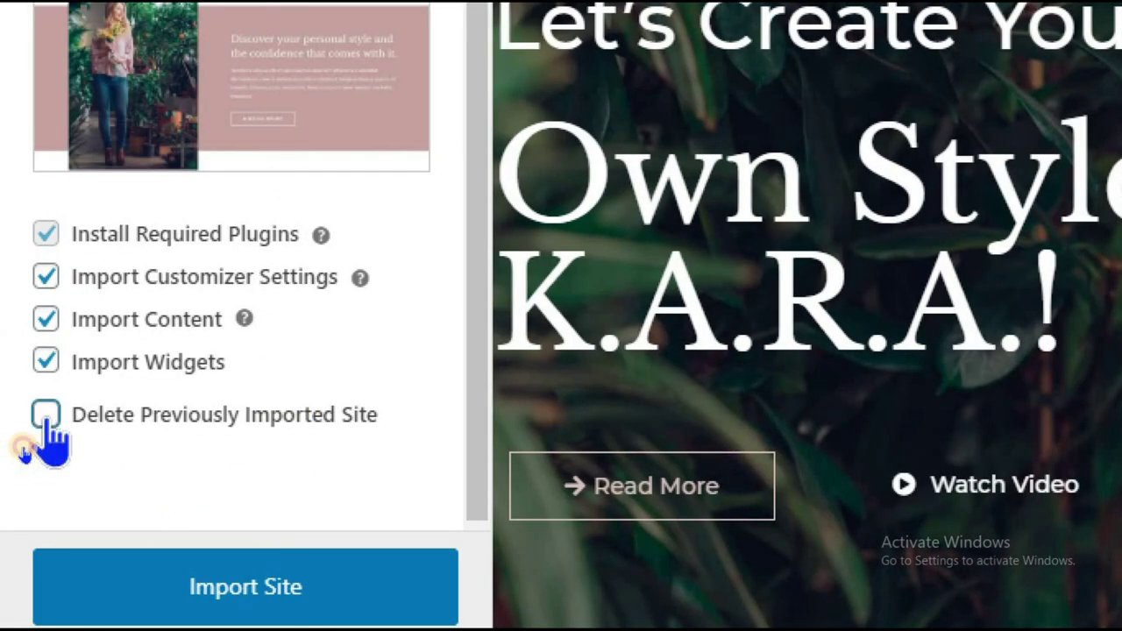
left_click(46, 416)
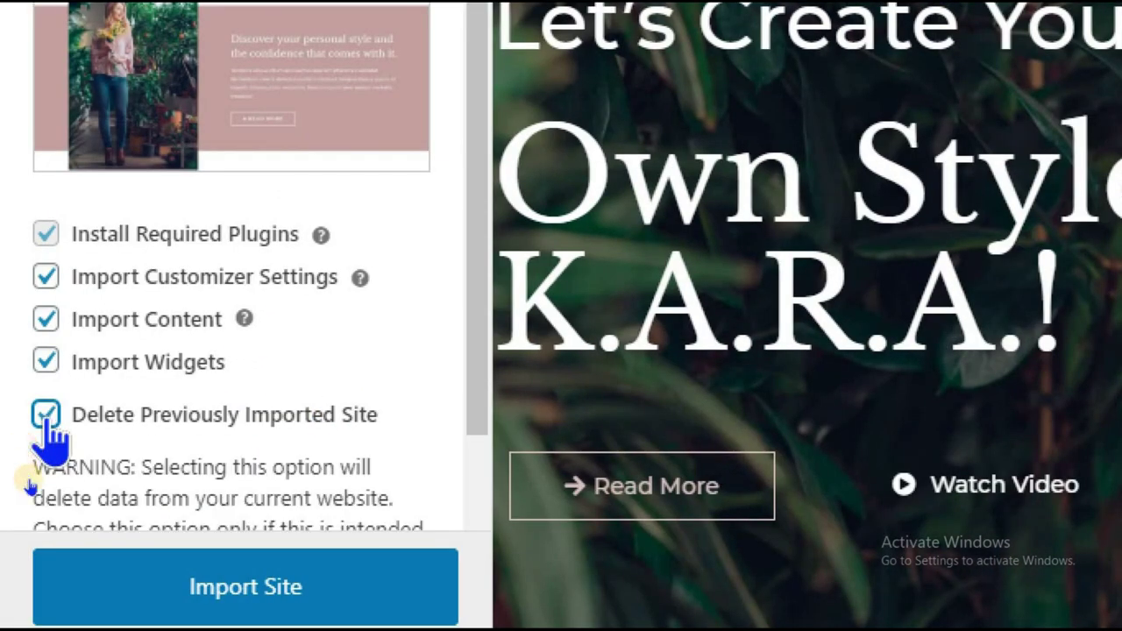
left_click(140, 585)
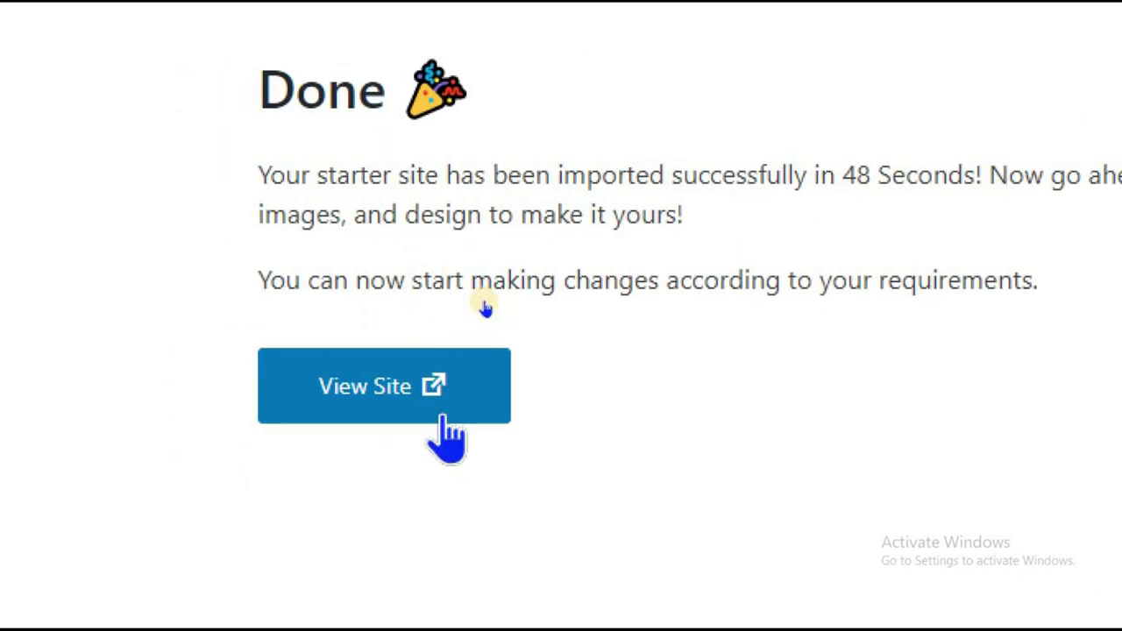
View the live site and examine the imported home page's banner, photo gallery and article sections
left_click(421, 399)
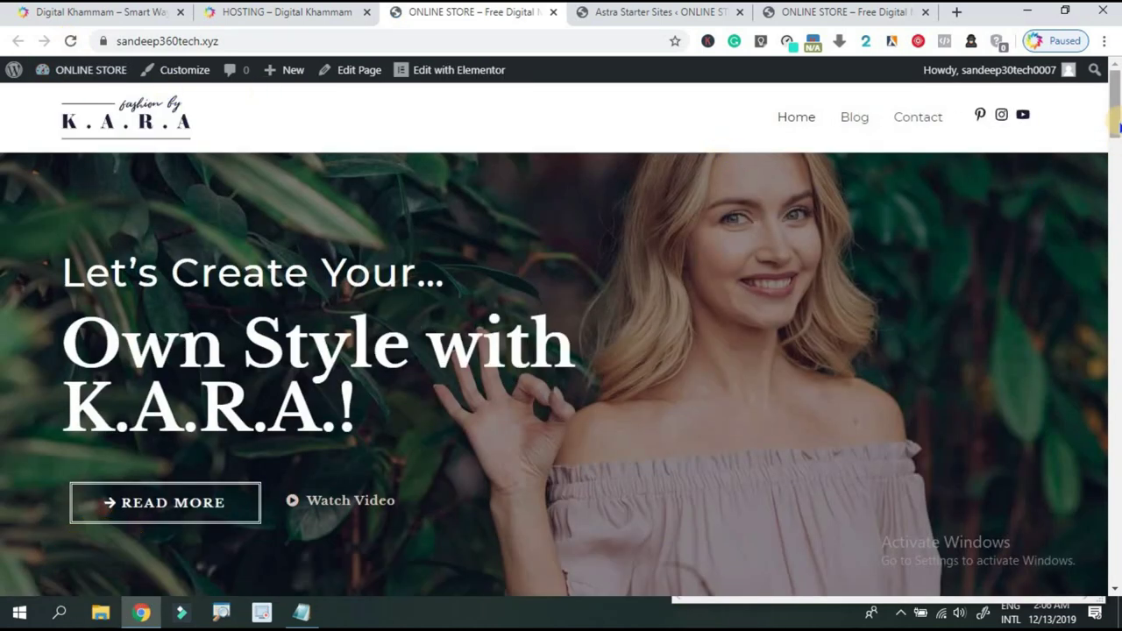
left_click_drag(1116, 126, 1109, 417)
left_click_drag(1108, 488, 1118, 86)
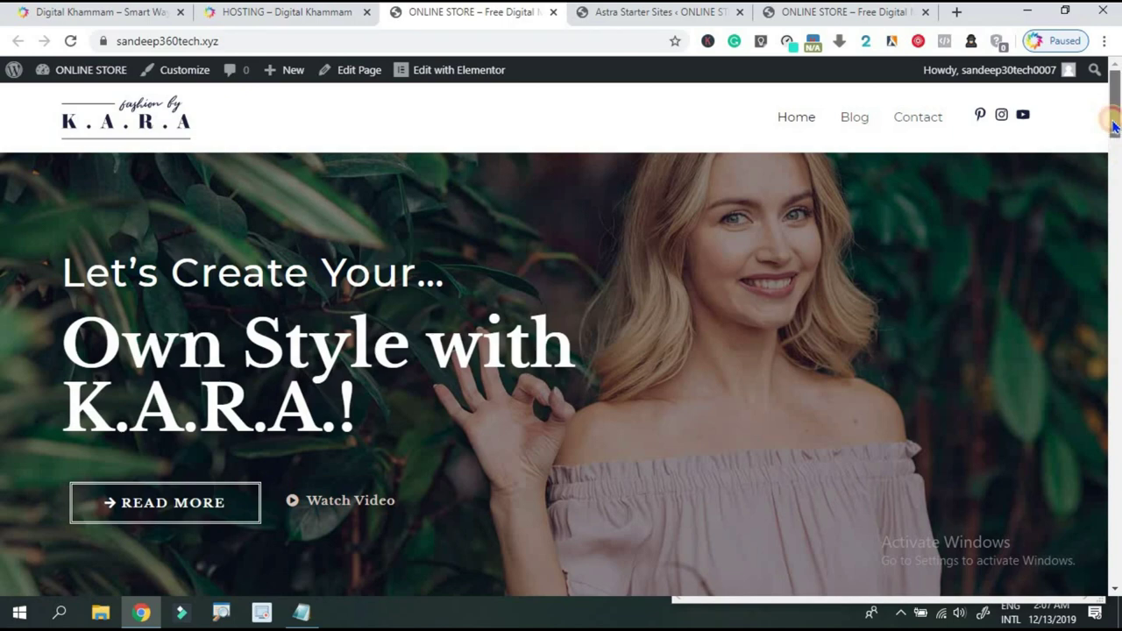
left_click_drag(1114, 127, 1081, 511)
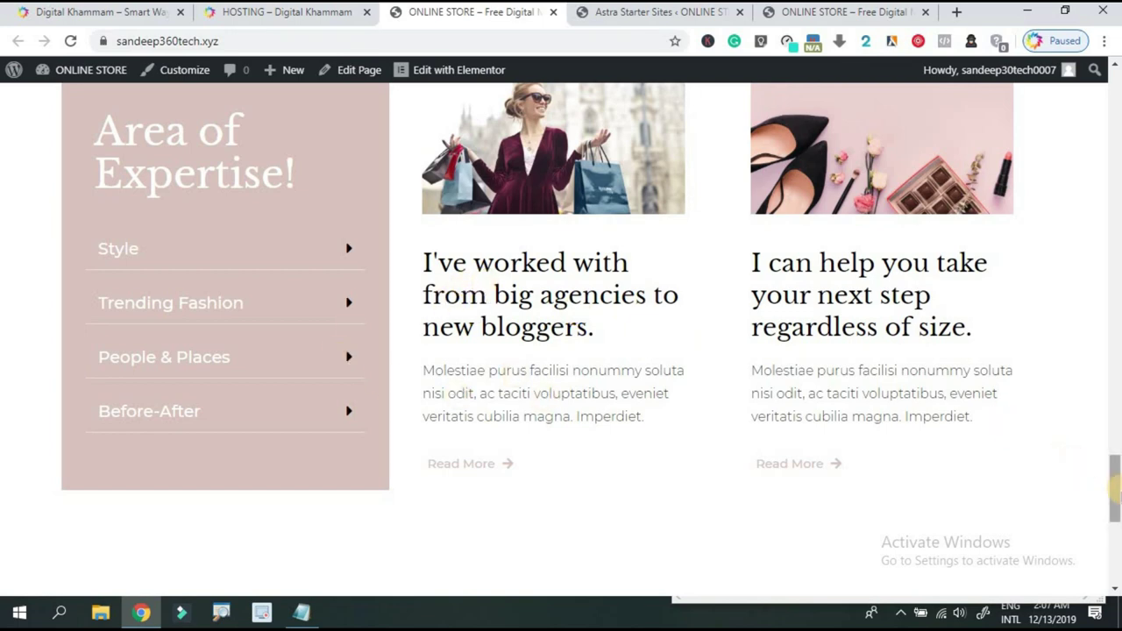
left_click_drag(1115, 489, 1116, 312)
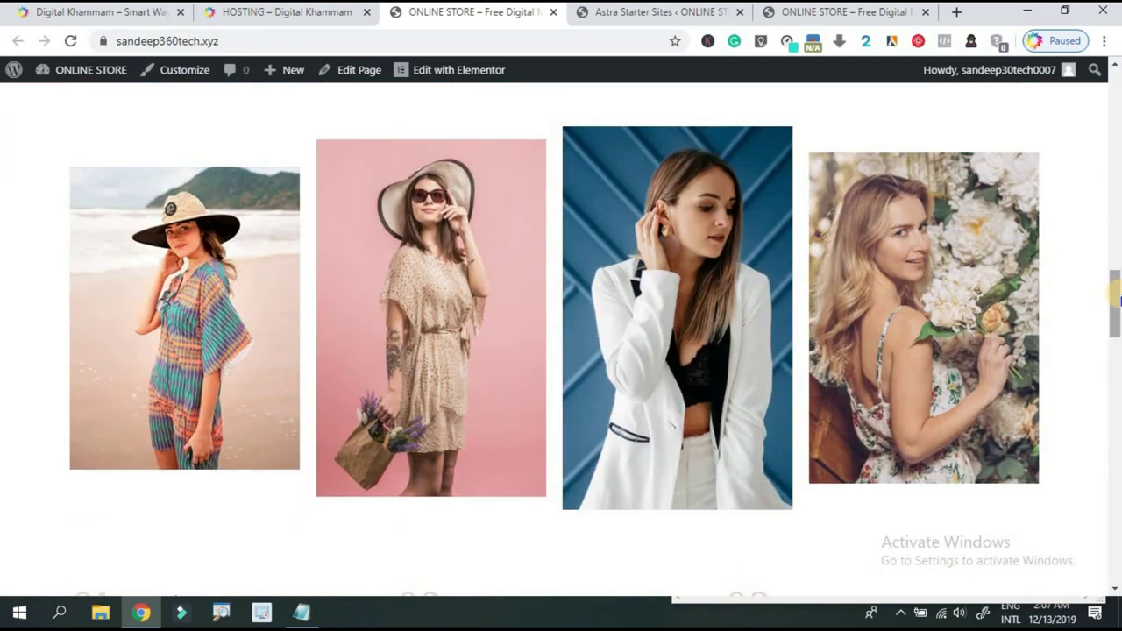
left_click_drag(1119, 301, 1114, 75)
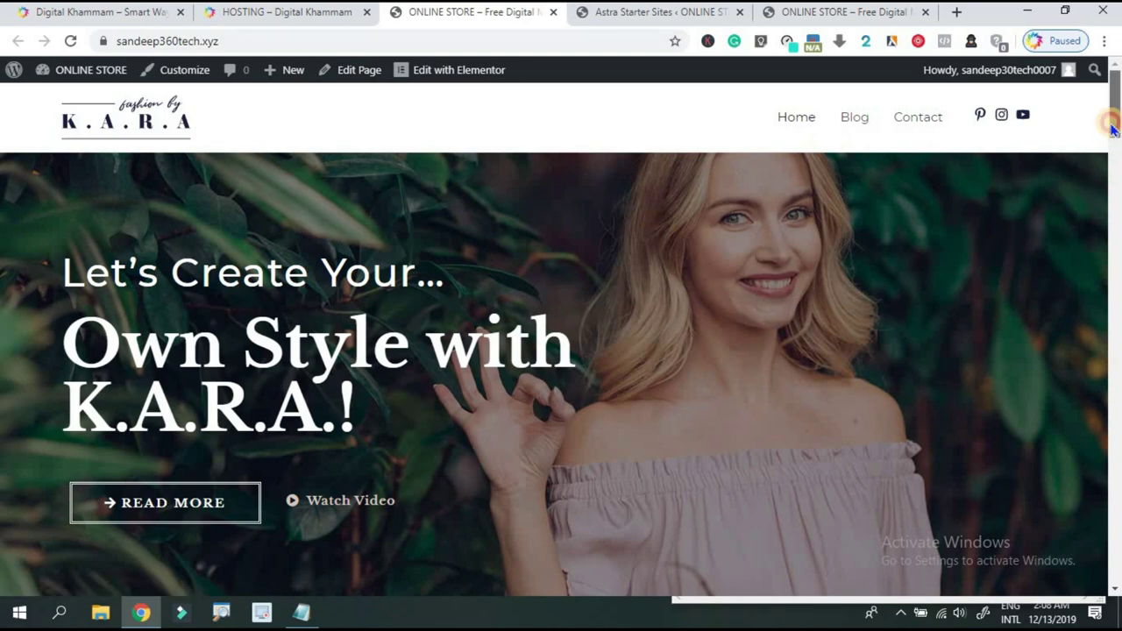
left_click_drag(1111, 129, 1114, 83)
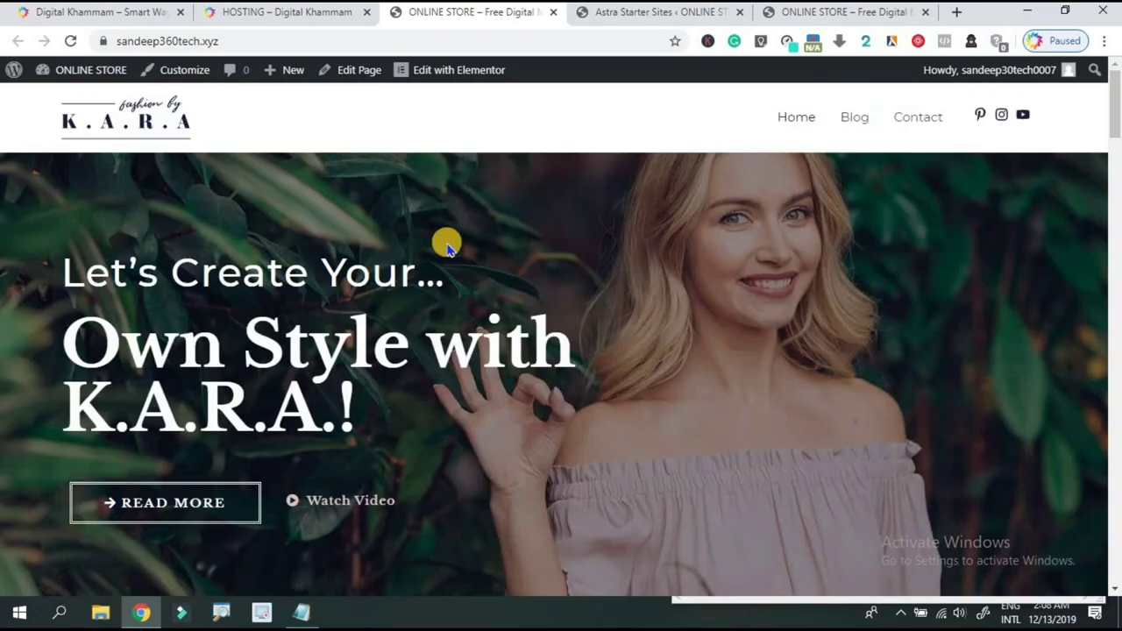